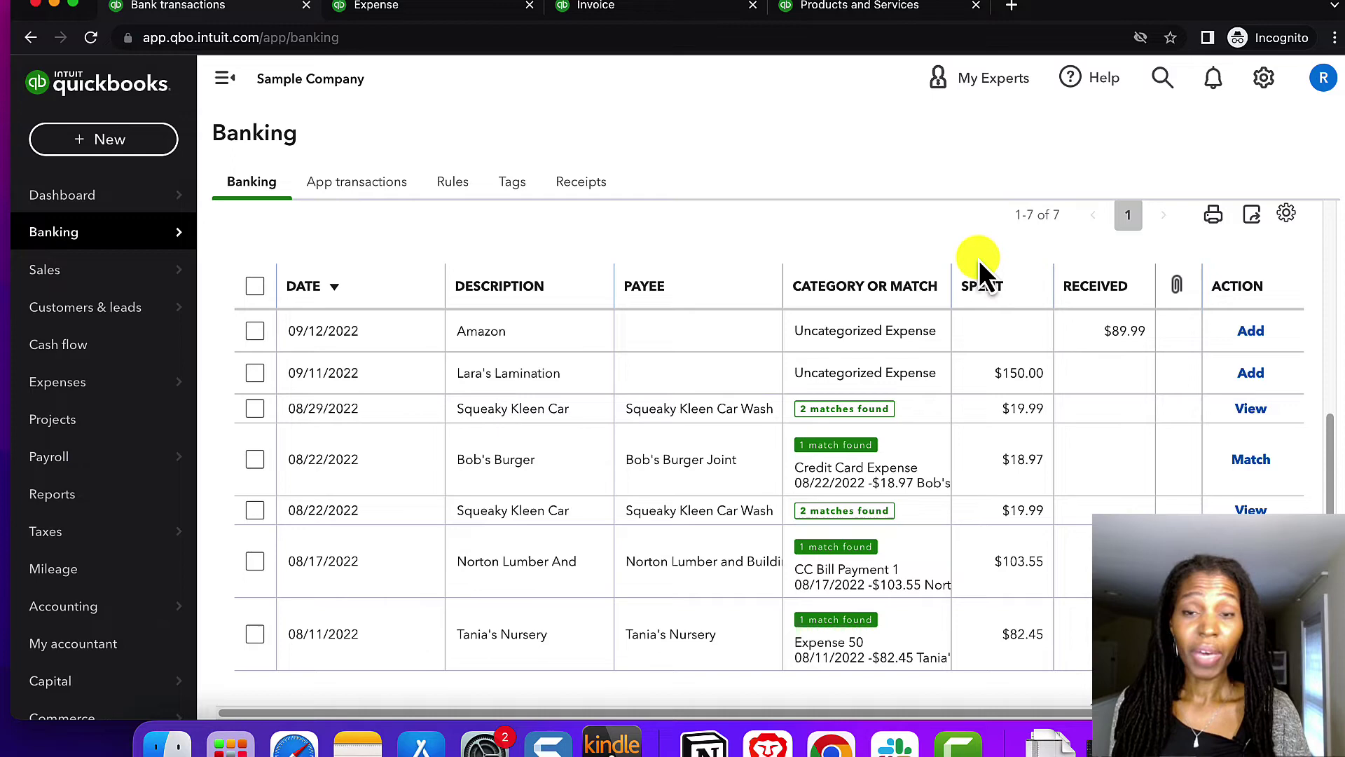
{"action": "scroll", "coordinate": [420, 295], "scroll_direction": "up", "scroll_amount": 5}
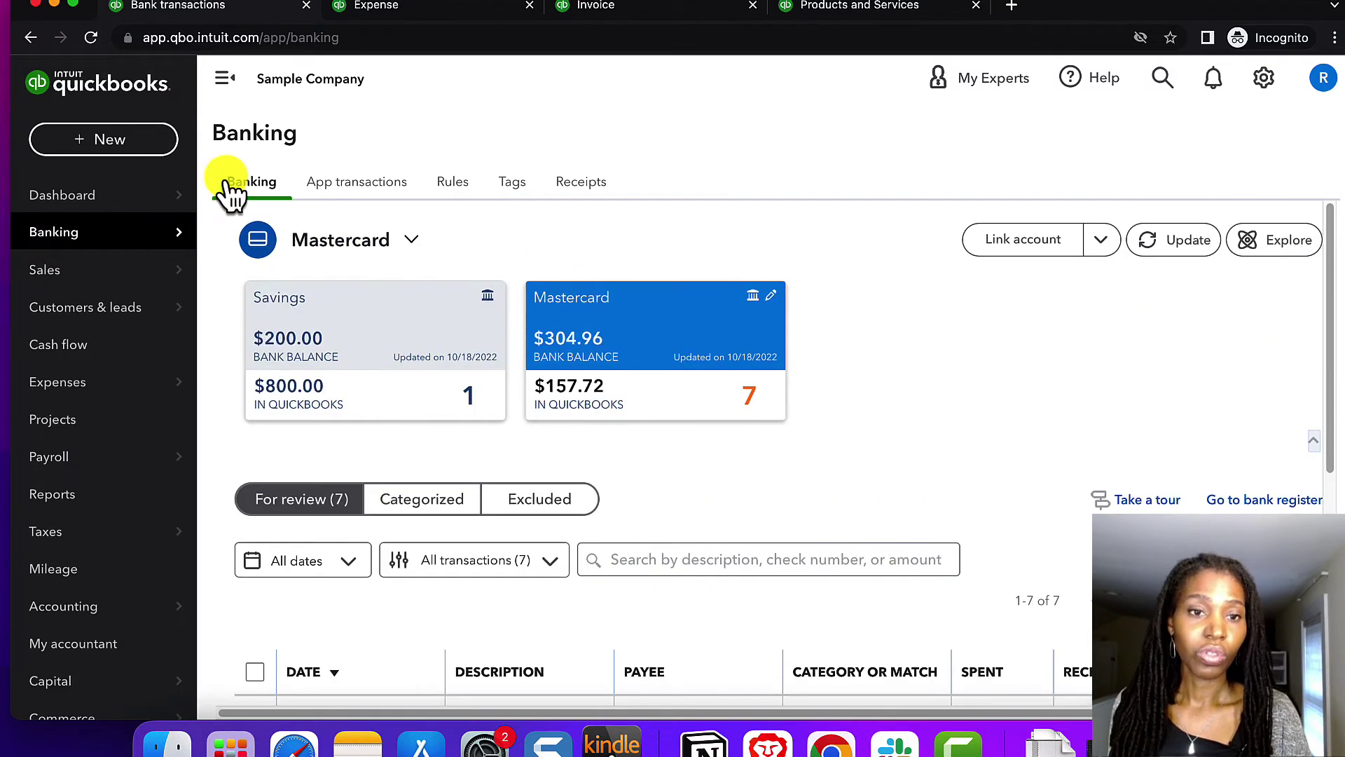
{"action": "mouse_move", "coordinate": [103, 241]}
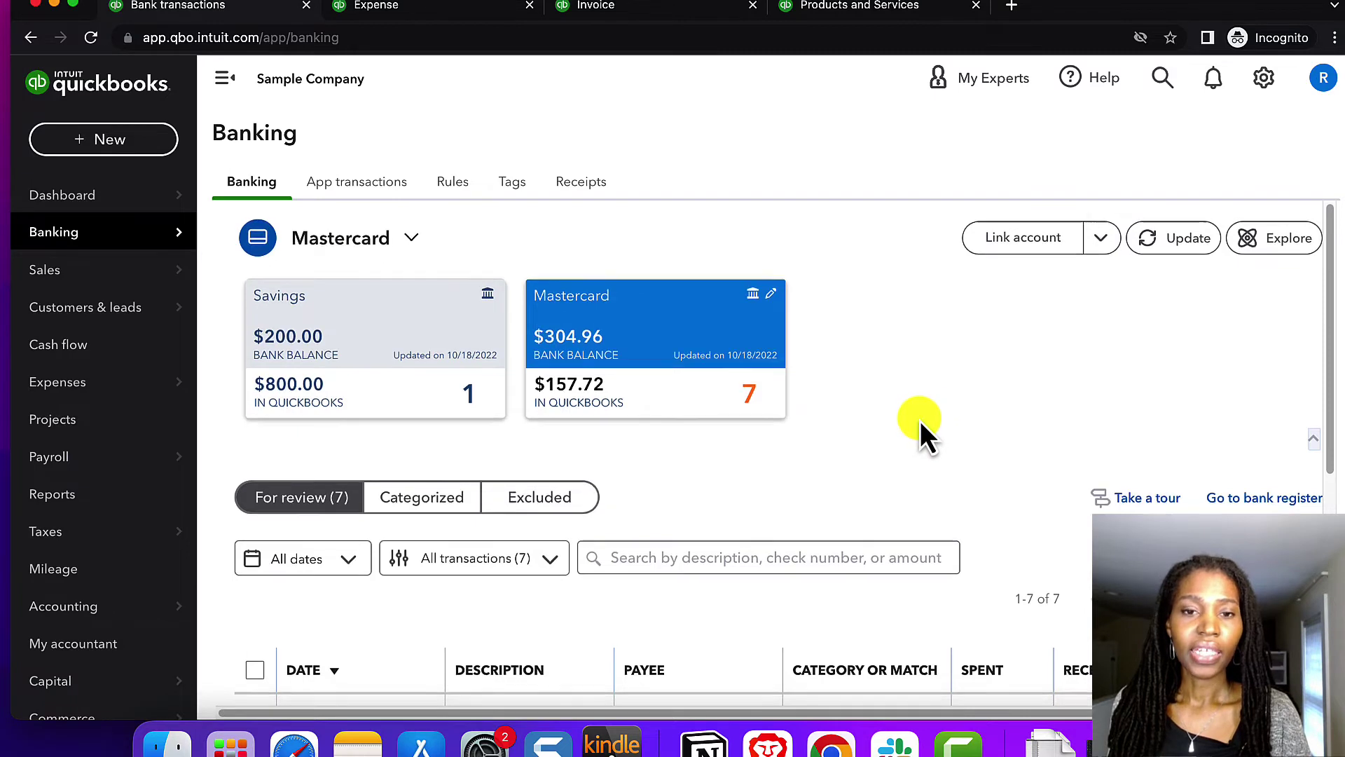
{"action": "scroll", "coordinate": [919, 420], "scroll_direction": "down", "scroll_amount": 2}
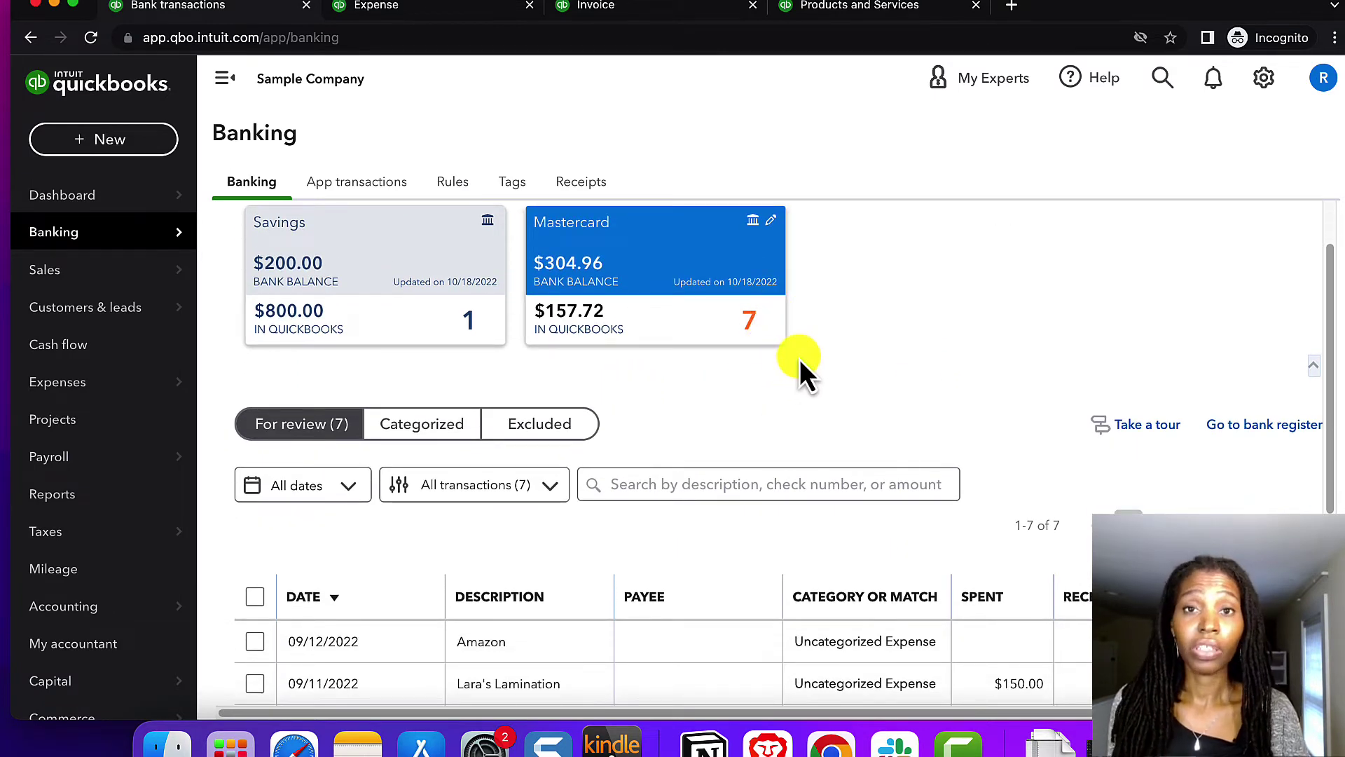
{"action": "scroll", "coordinate": [800, 361], "scroll_direction": "down", "scroll_amount": 1}
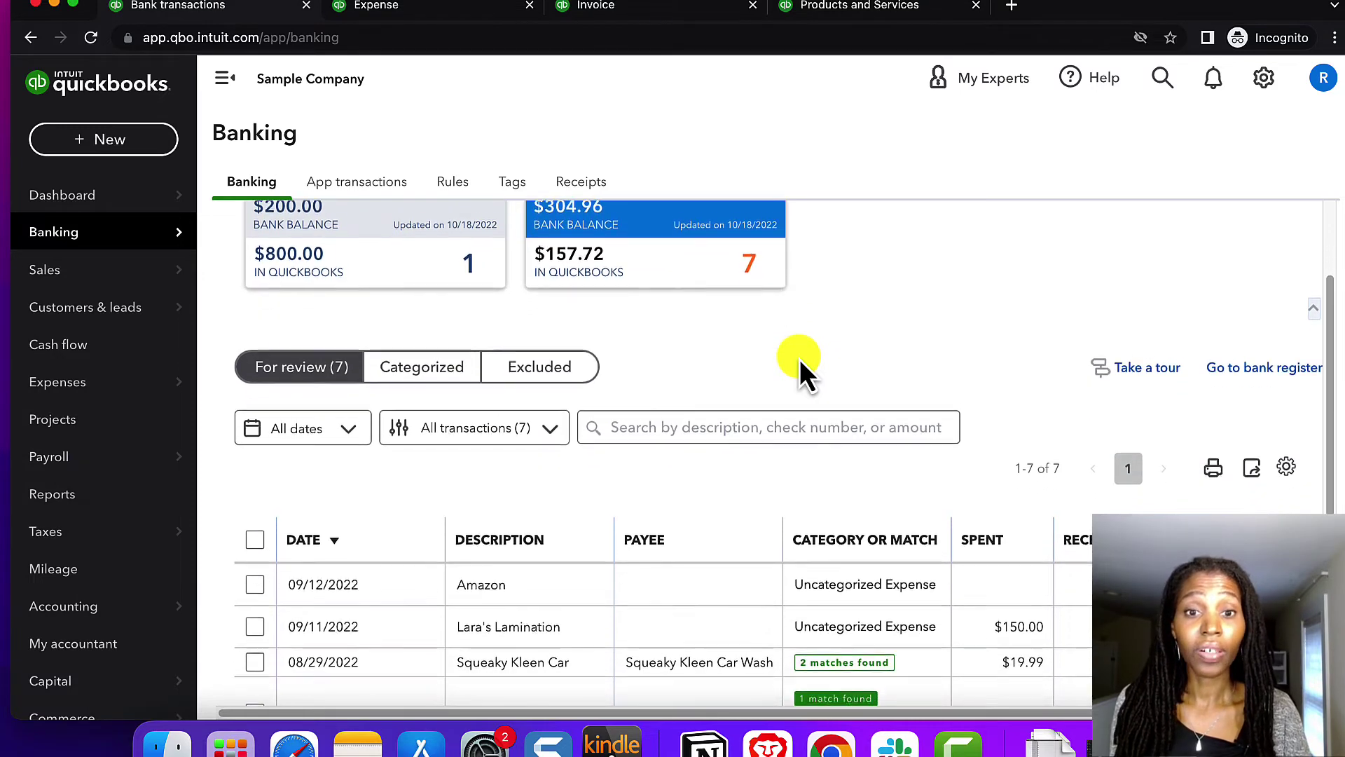
{"action": "scroll", "coordinate": [802, 358], "scroll_direction": "down", "scroll_amount": 1}
{"action": "scroll", "coordinate": [850, 309], "scroll_direction": "down", "scroll_amount": 2}
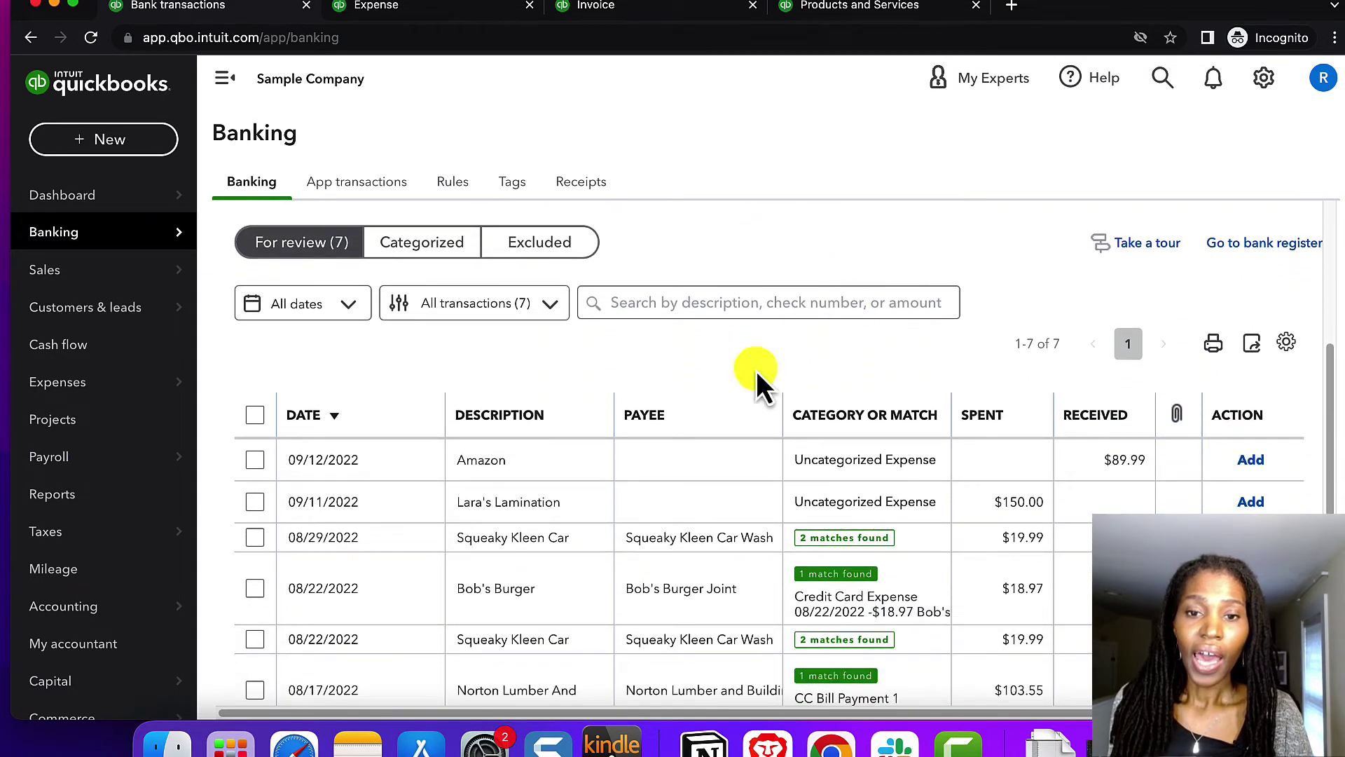
{"action": "left_click", "coordinate": [669, 463]}
{"action": "scroll", "coordinate": [842, 312], "scroll_direction": "down", "scroll_amount": 5}
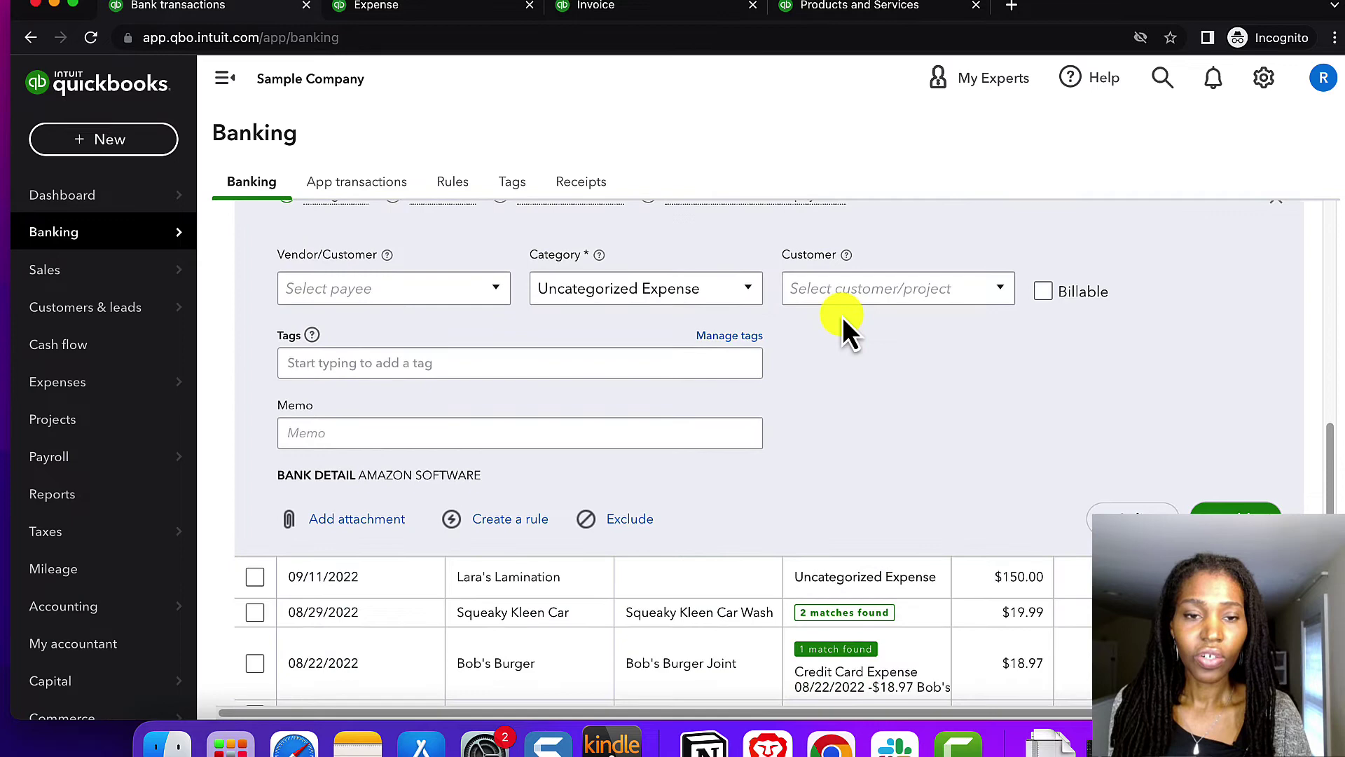
{"action": "scroll", "coordinate": [842, 317], "scroll_direction": "up", "scroll_amount": 1}
{"action": "left_click_drag", "start_coordinate": [279, 309], "coordinate": [392, 312]}
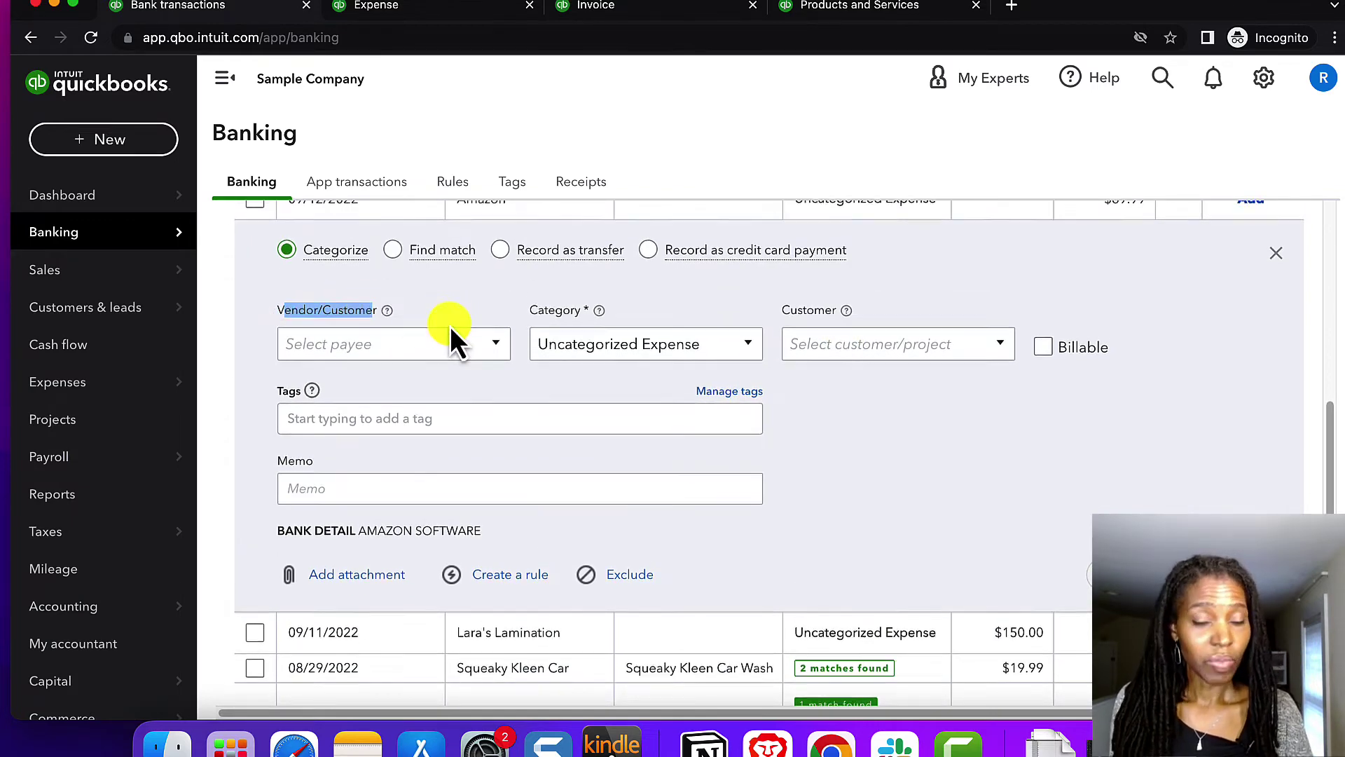
{"action": "scroll", "coordinate": [451, 330], "scroll_direction": "up", "scroll_amount": 1}
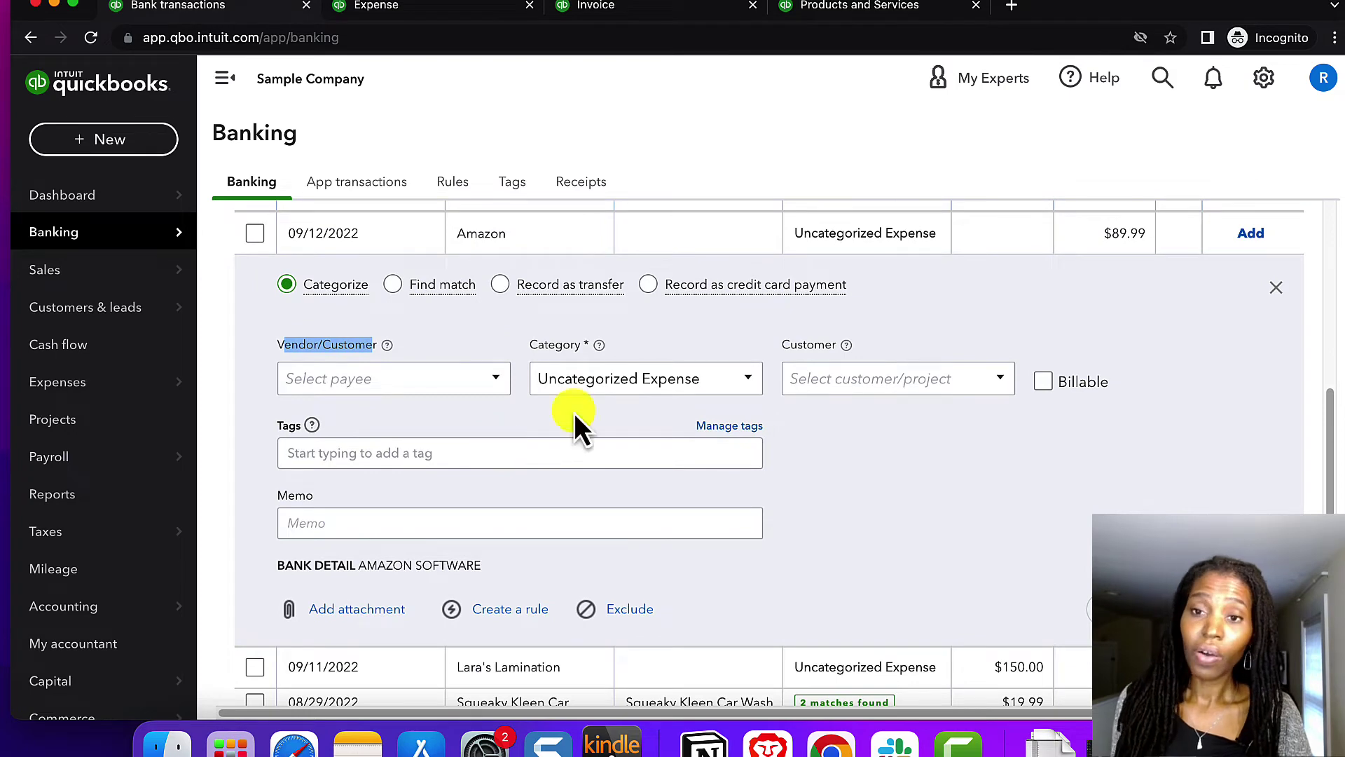
{"action": "scroll", "coordinate": [667, 362], "scroll_direction": "up", "scroll_amount": 1}
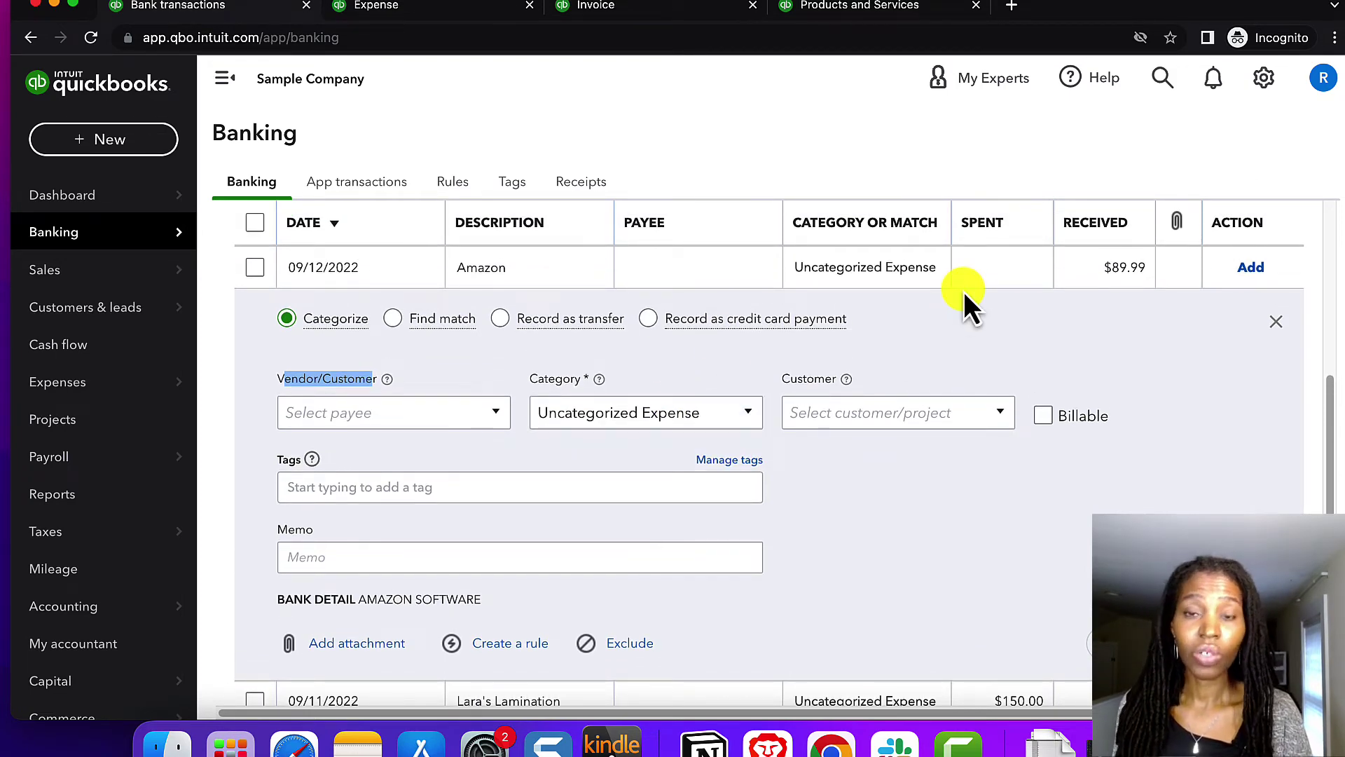
{"action": "left_click", "coordinate": [444, 376]}
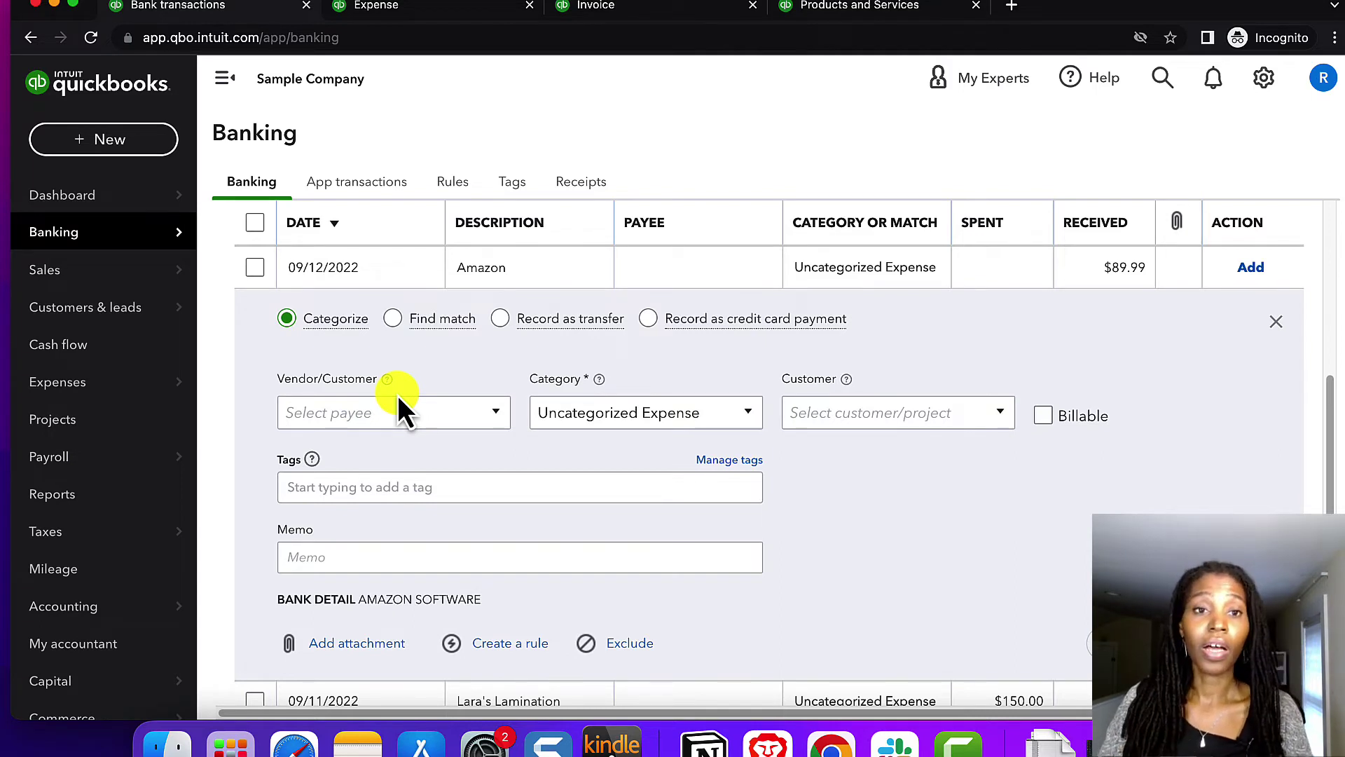
{"action": "left_click", "coordinate": [501, 413]}
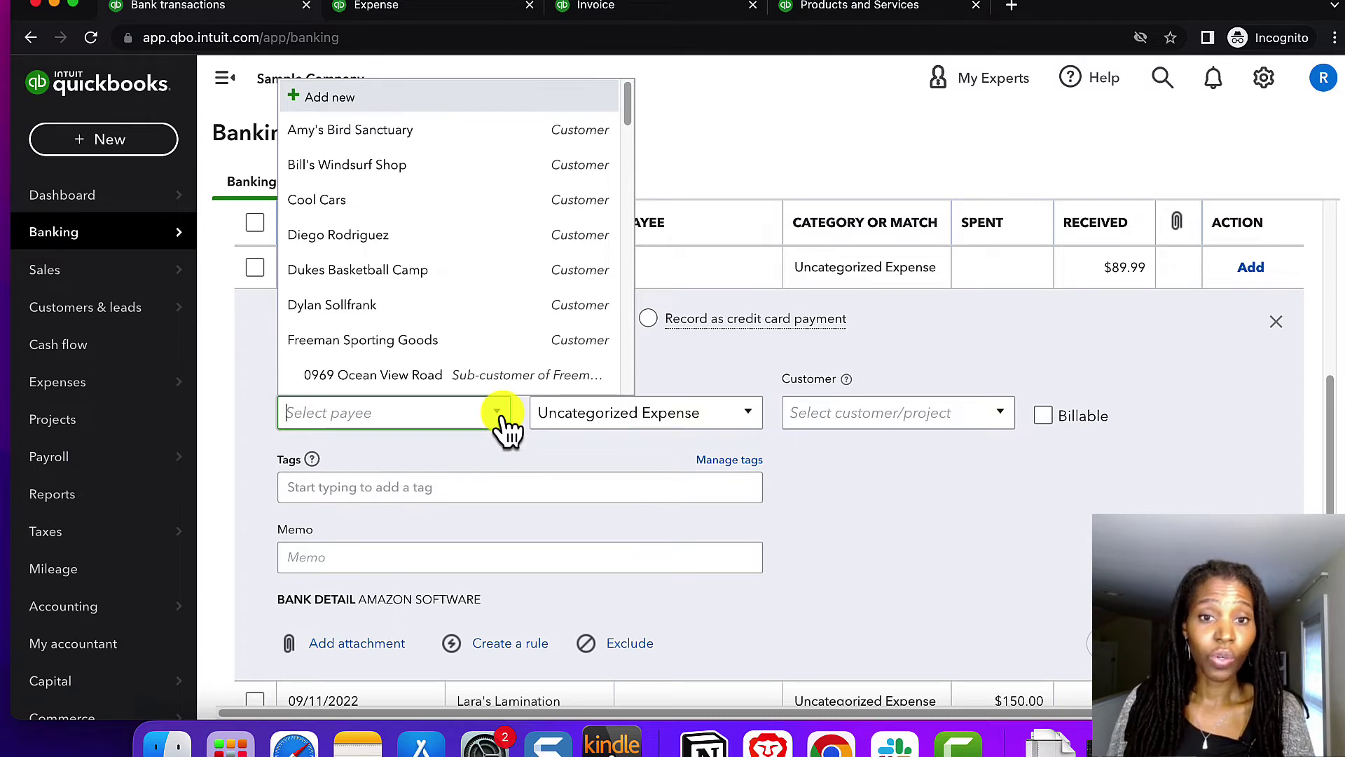
{"action": "left_click", "coordinate": [498, 413]}
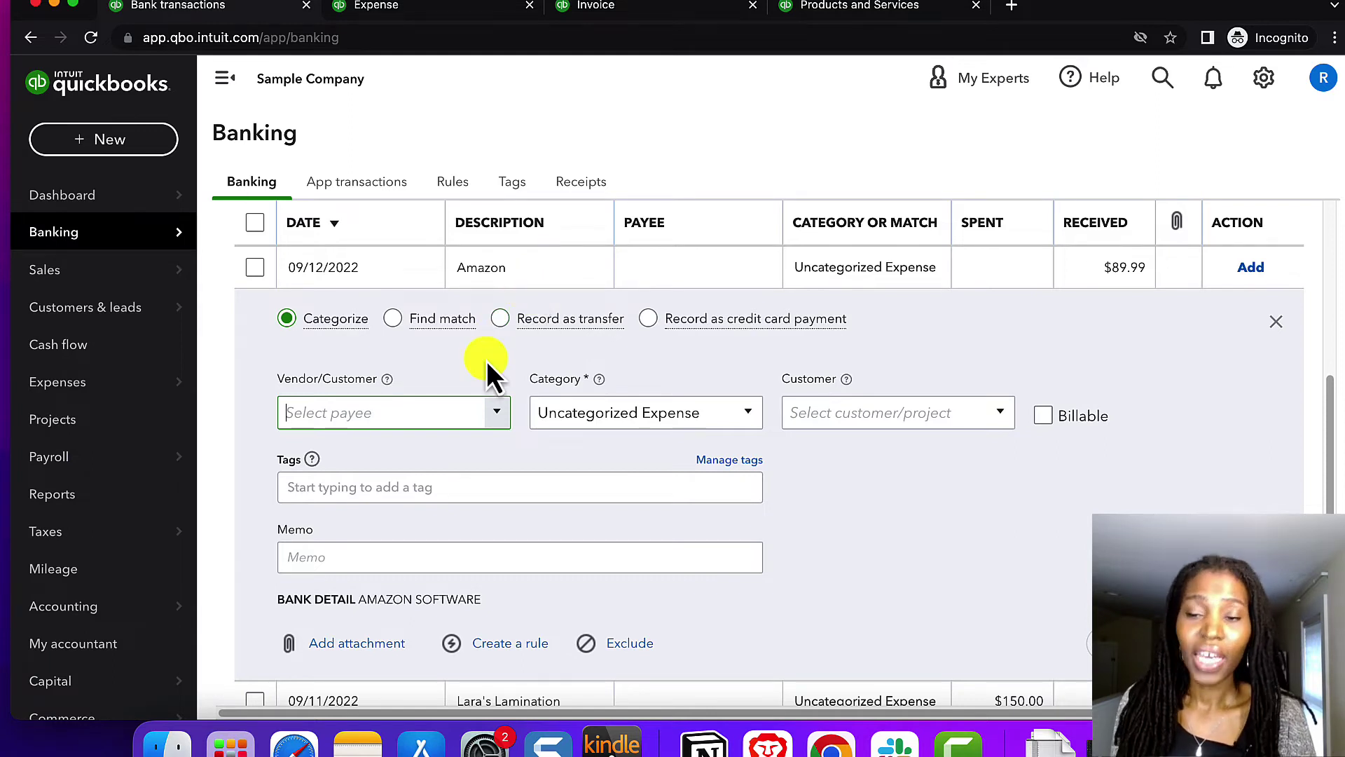
{"action": "left_click", "coordinate": [495, 418]}
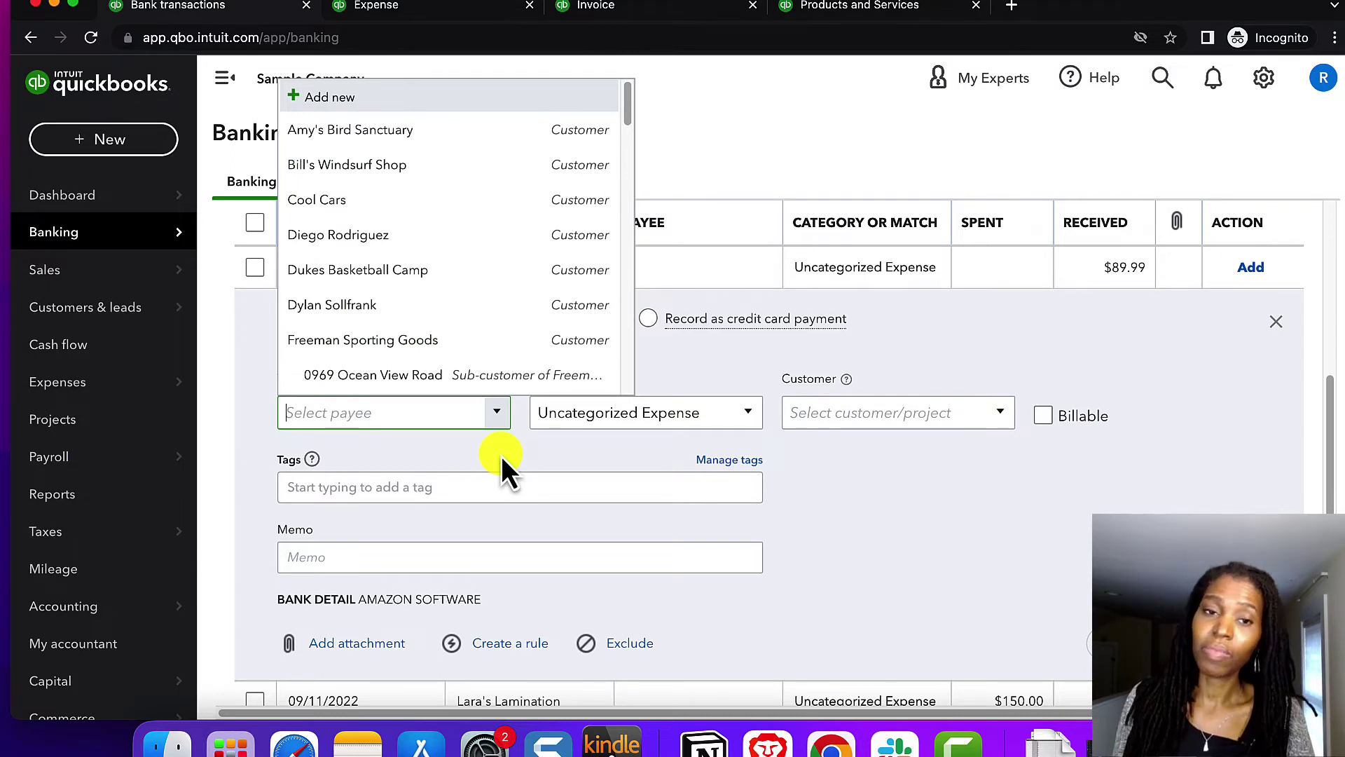
{"action": "left_click", "coordinate": [325, 101]}
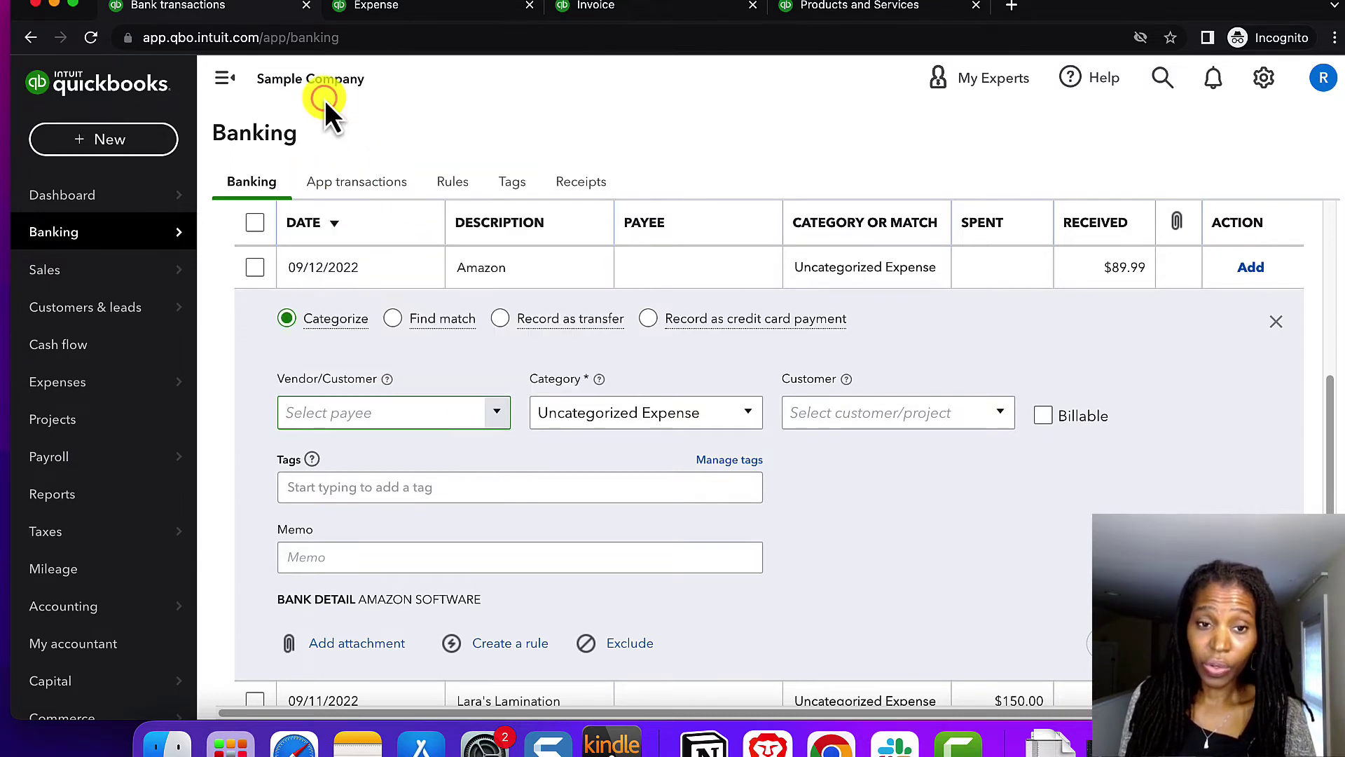
{"action": "left_click", "coordinate": [377, 205]}
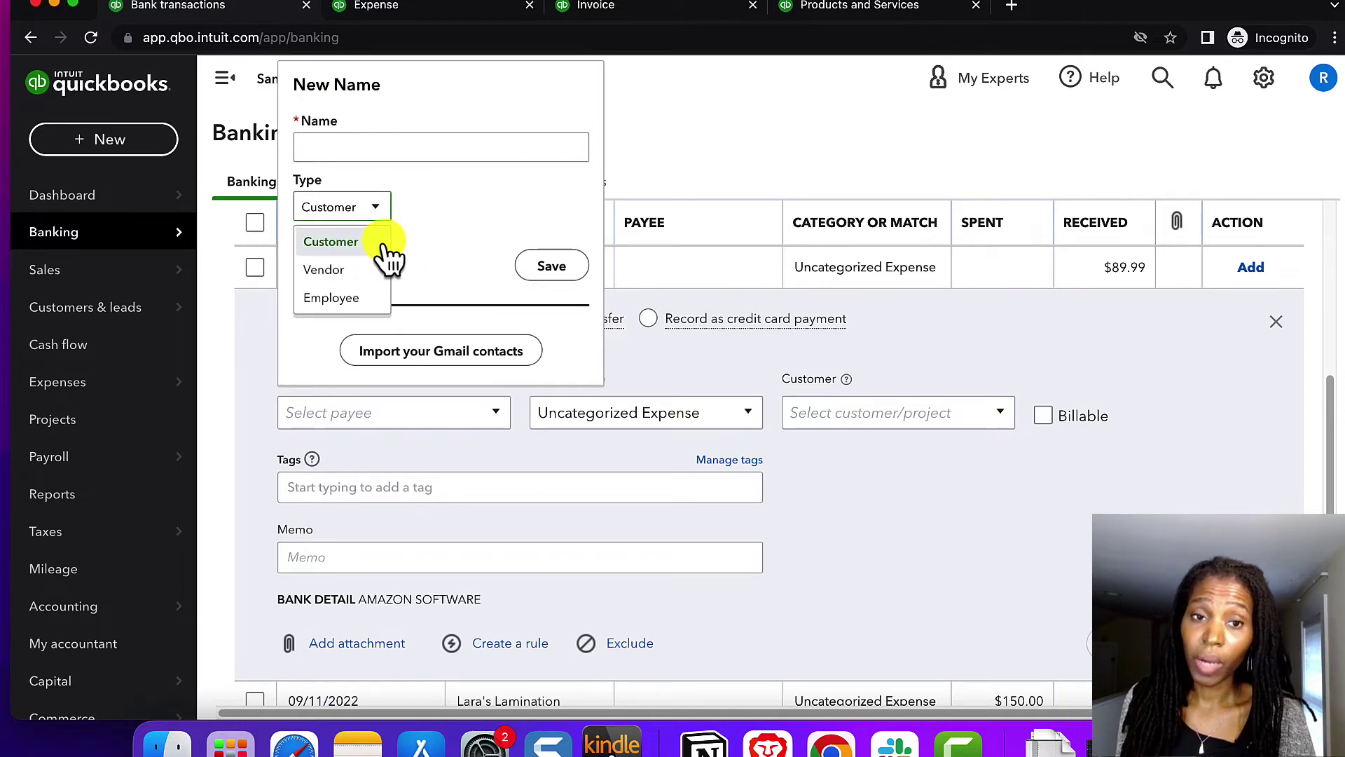
{"action": "left_click", "coordinate": [428, 220]}
{"action": "left_click", "coordinate": [699, 365]}
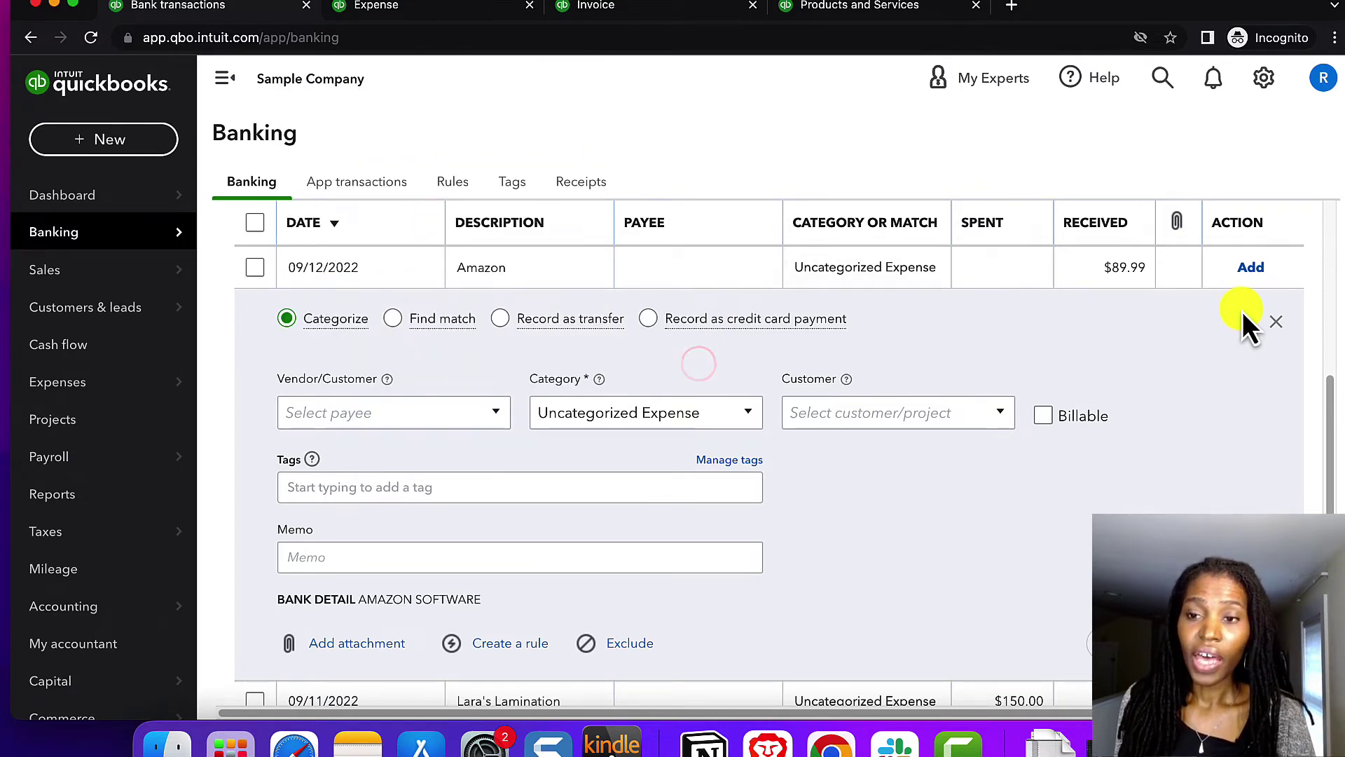
{"action": "left_click", "coordinate": [1274, 326]}
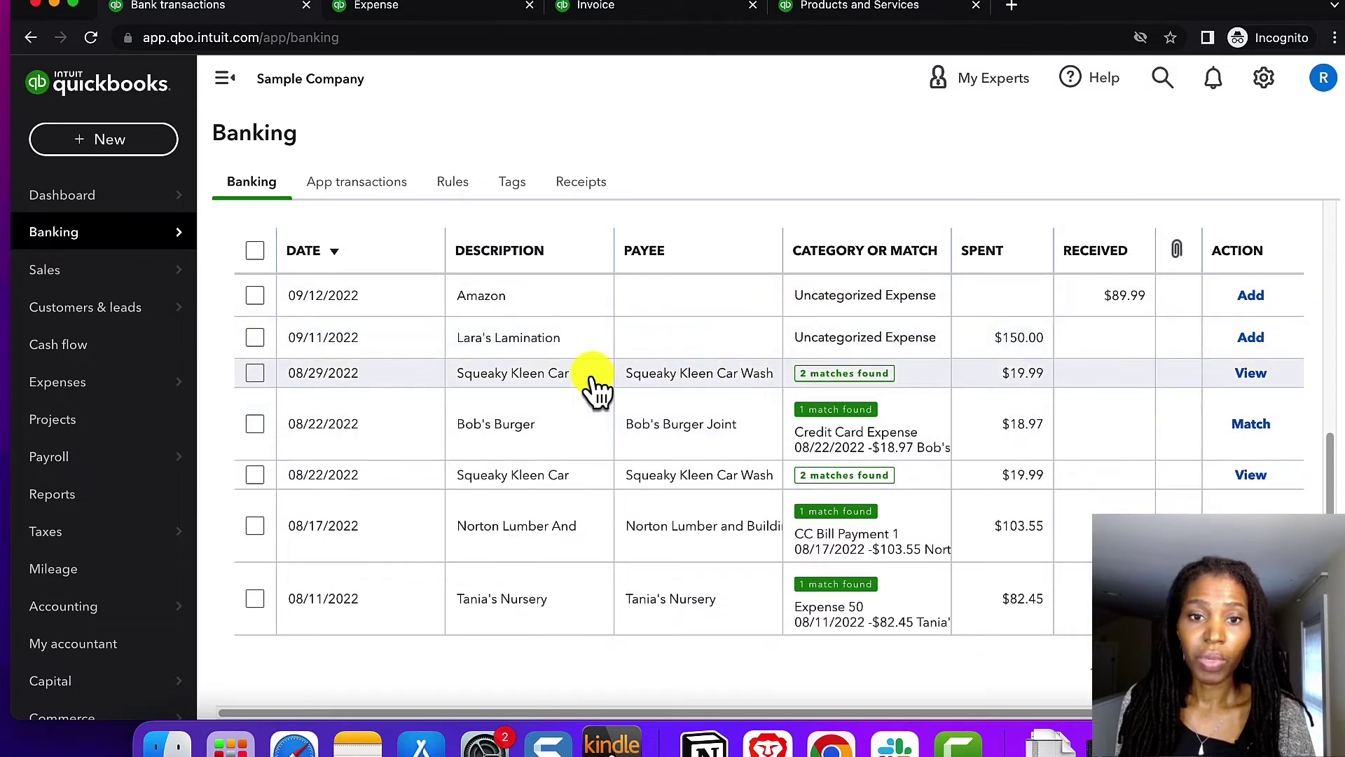
Step: Expand the $150.00 Lara's Lamination transaction and browse the Vendor/Customer payee list
{"action": "left_click", "coordinate": [637, 344]}
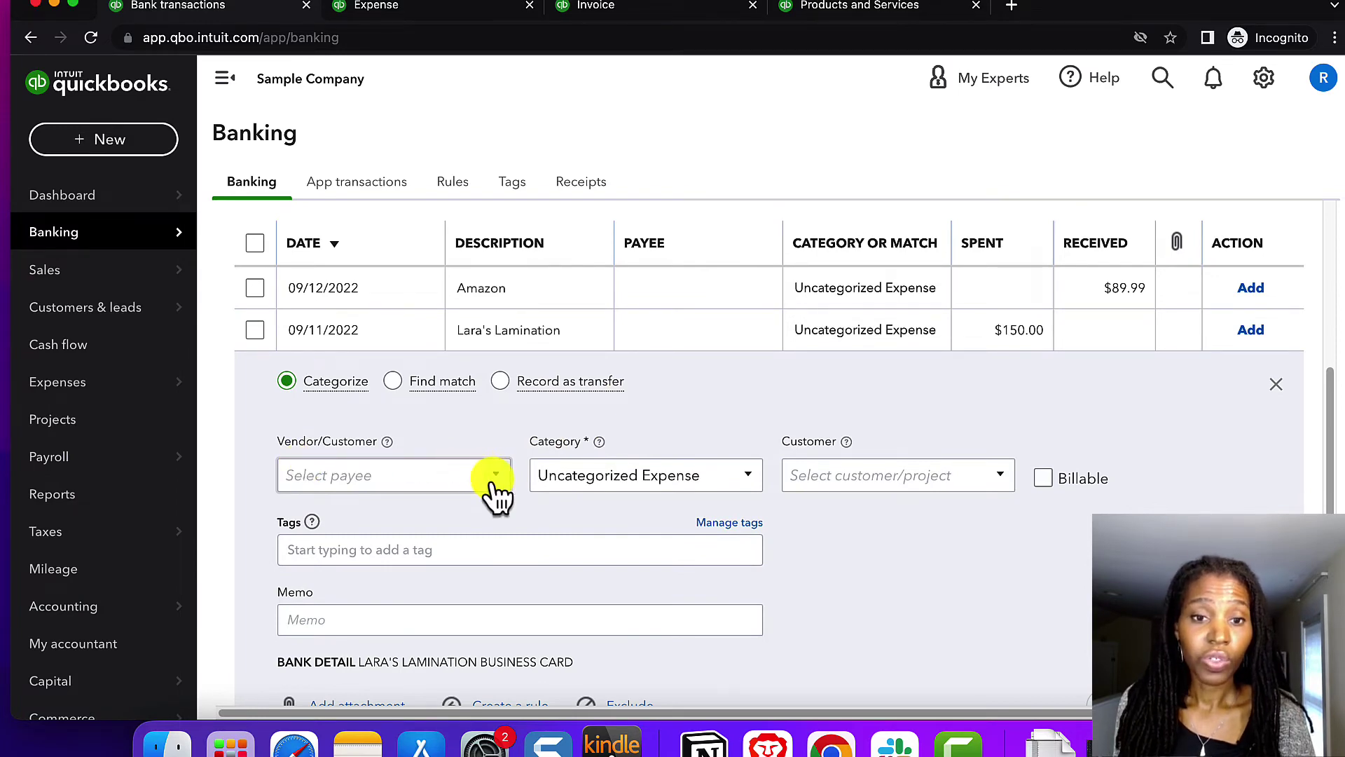
{"action": "left_click", "coordinate": [494, 482]}
{"action": "scroll", "coordinate": [425, 365], "scroll_direction": "down", "scroll_amount": 15}
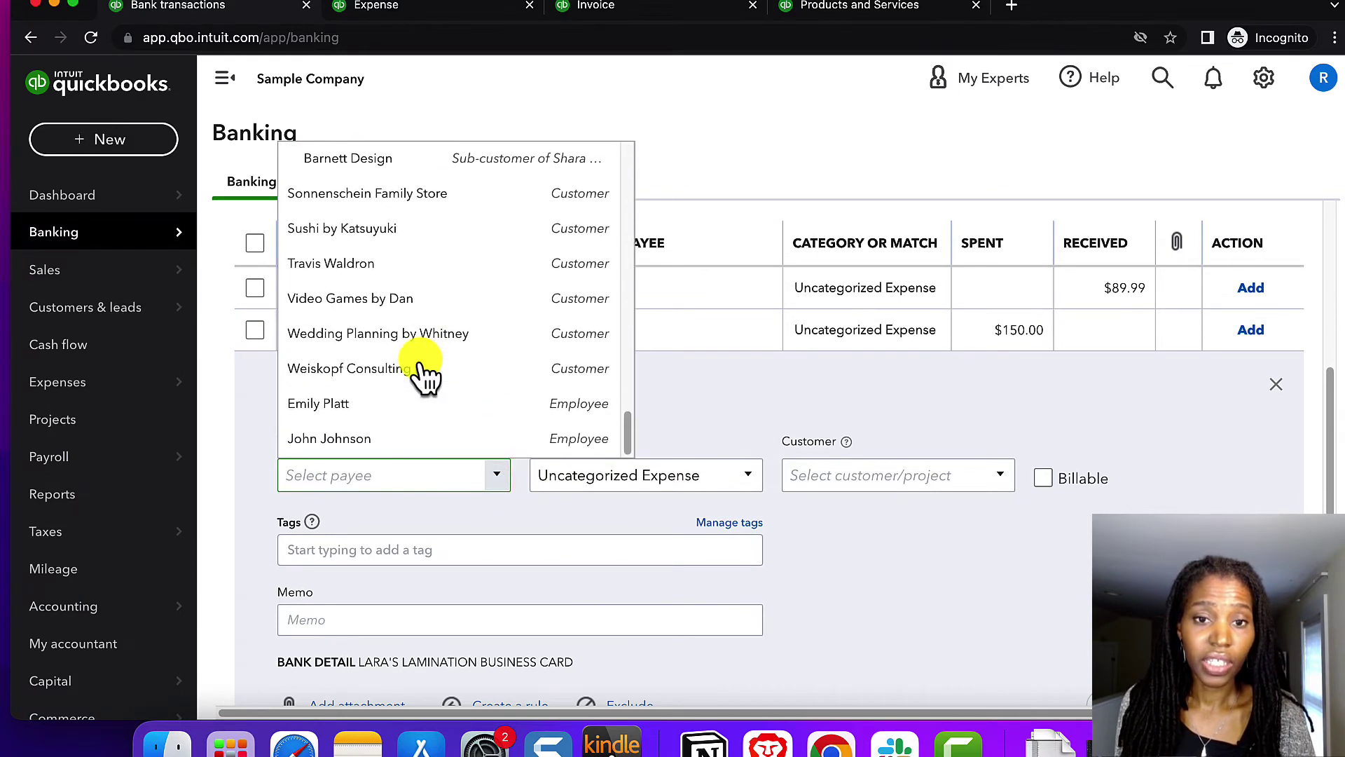
Step: Start adding 'lara' as a new payee, check its Type options, then discard it unsaved
{"action": "left_click", "coordinate": [354, 469]}
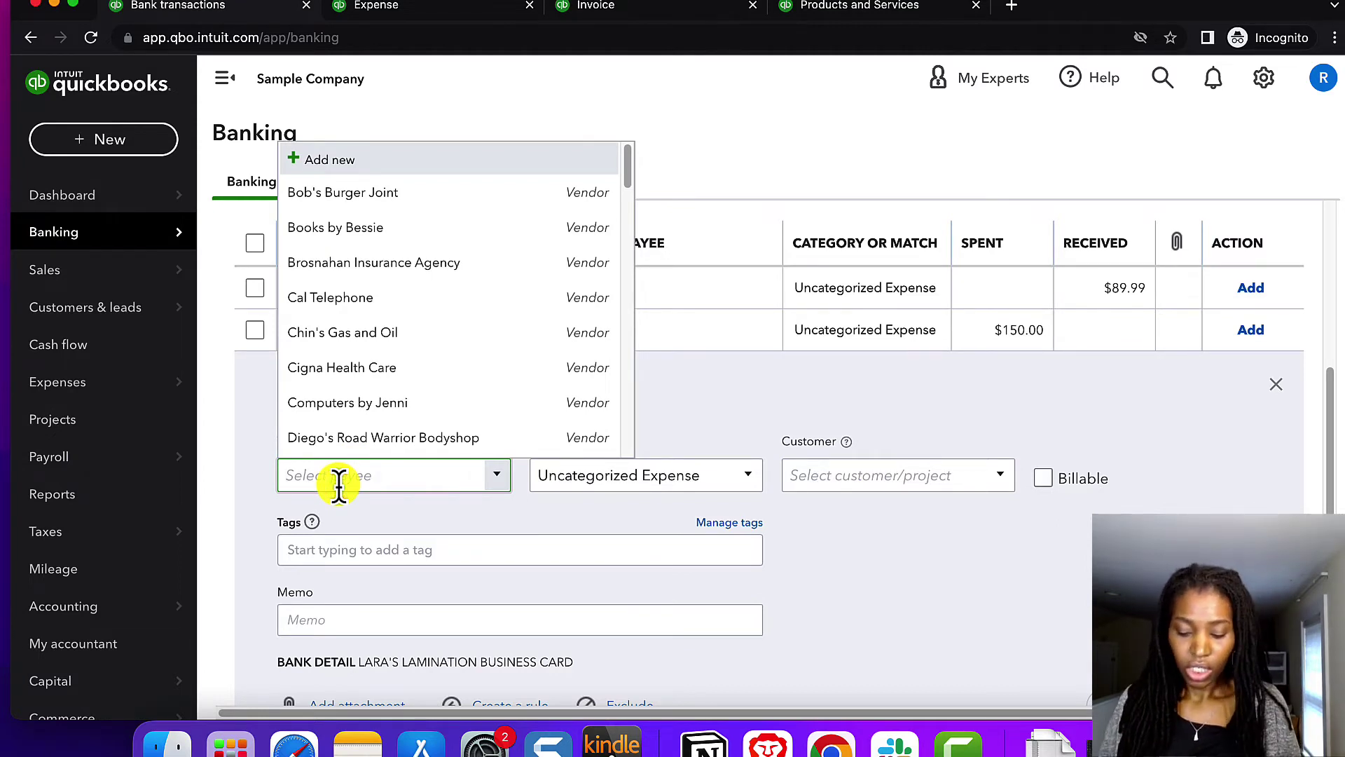
{"action": "type", "text": "lara"}
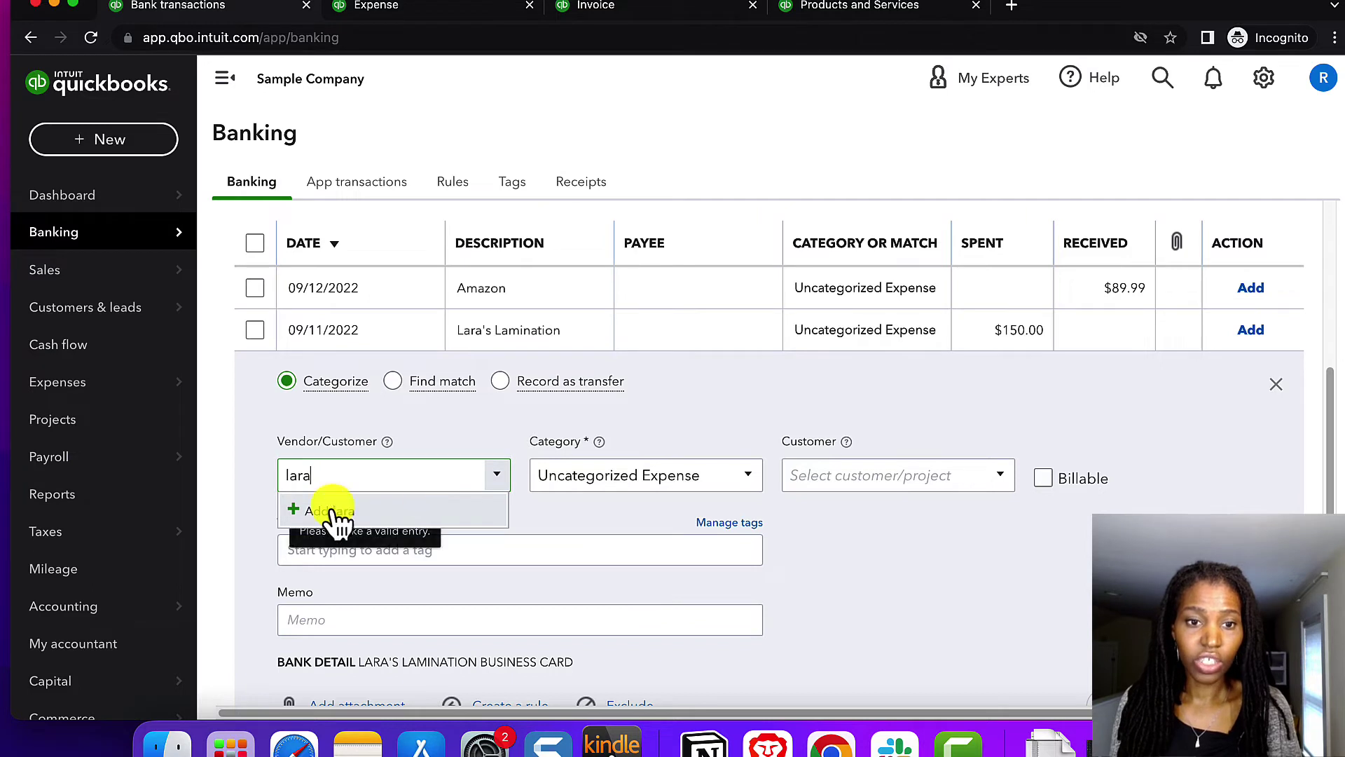
{"action": "left_click", "coordinate": [313, 511]}
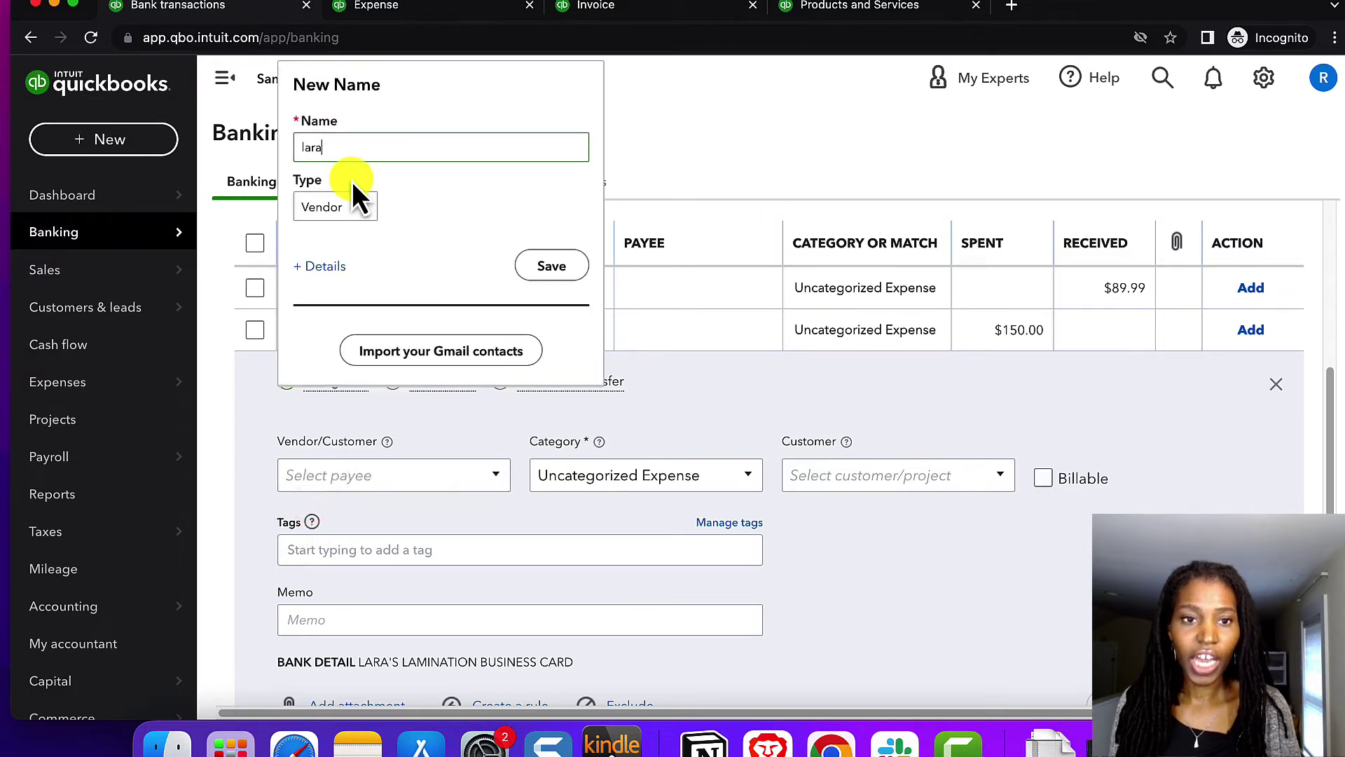
{"action": "left_click", "coordinate": [346, 209]}
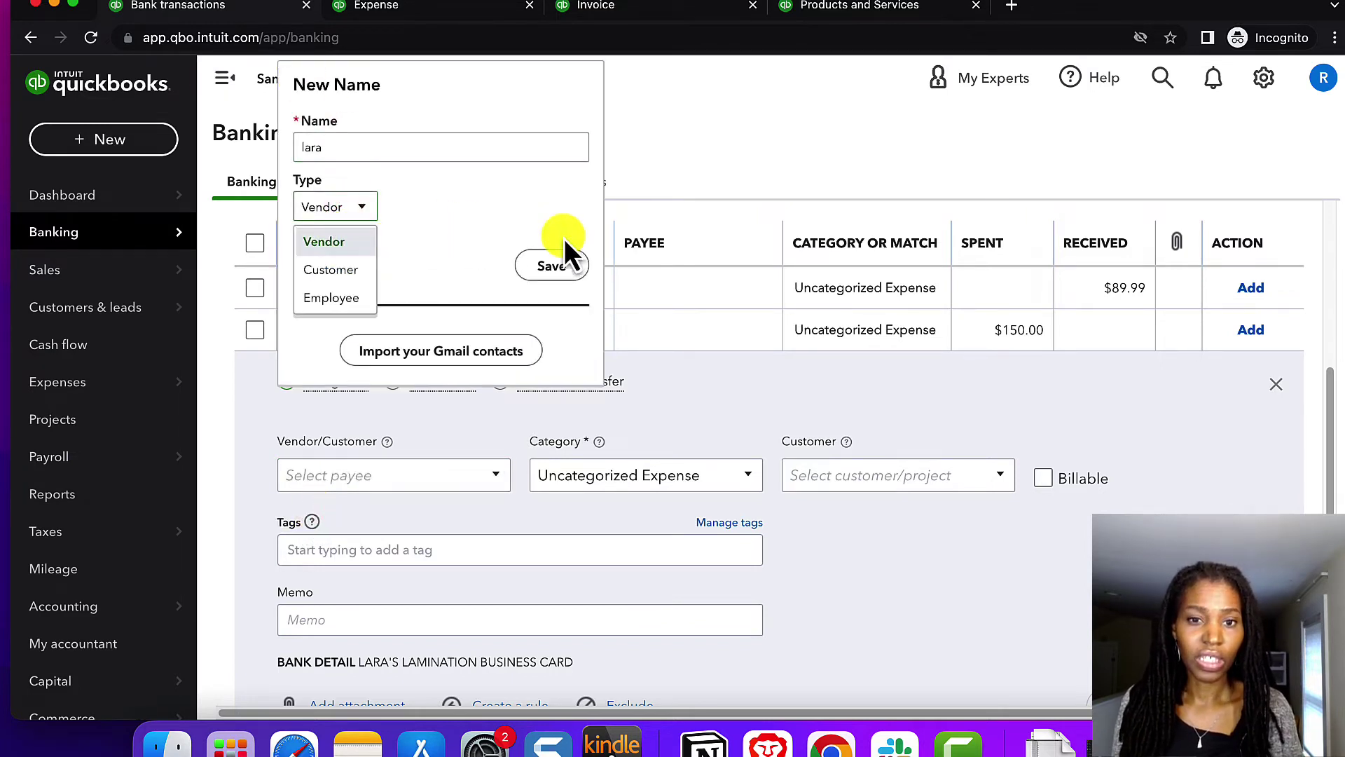
{"action": "left_click", "coordinate": [687, 422]}
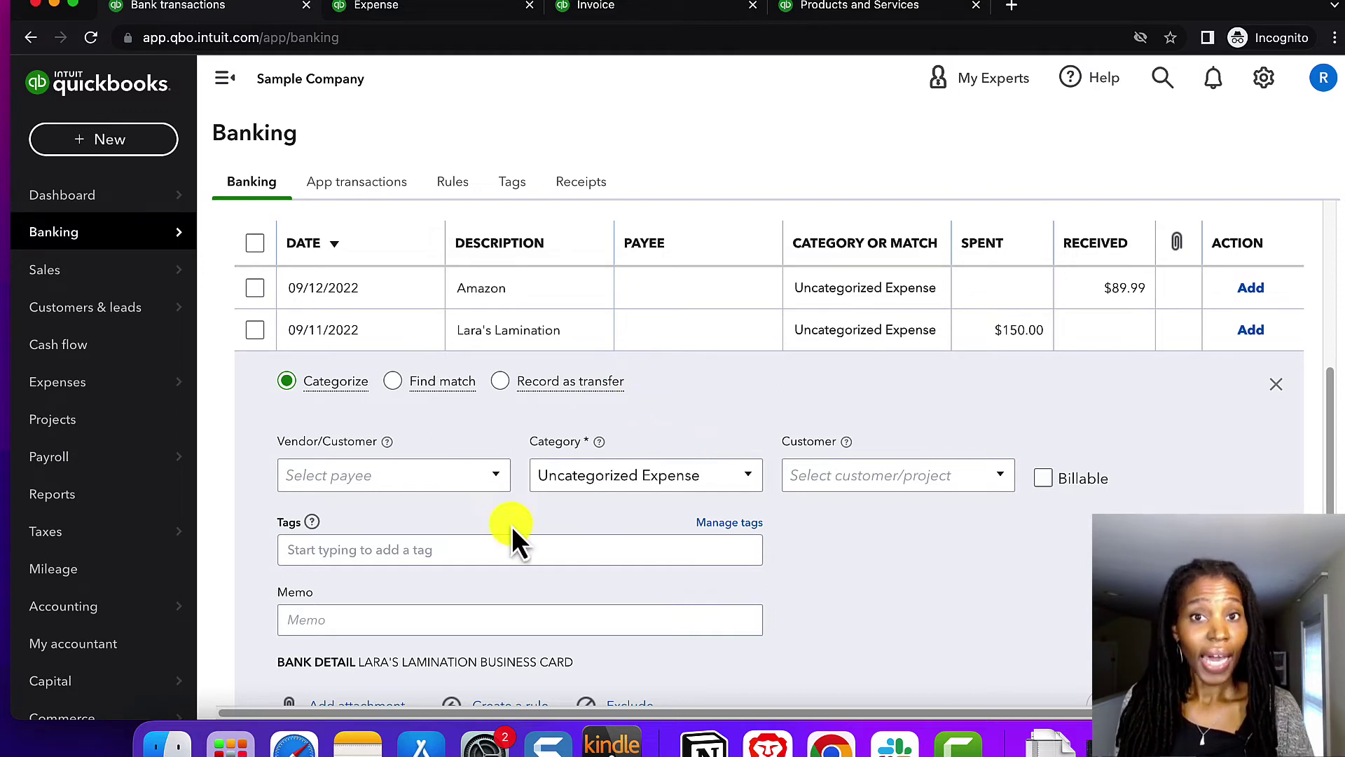
Step: Scroll through the Category account list on the Lara's Lamination charge without choosing one
{"action": "mouse_move", "coordinate": [597, 445]}
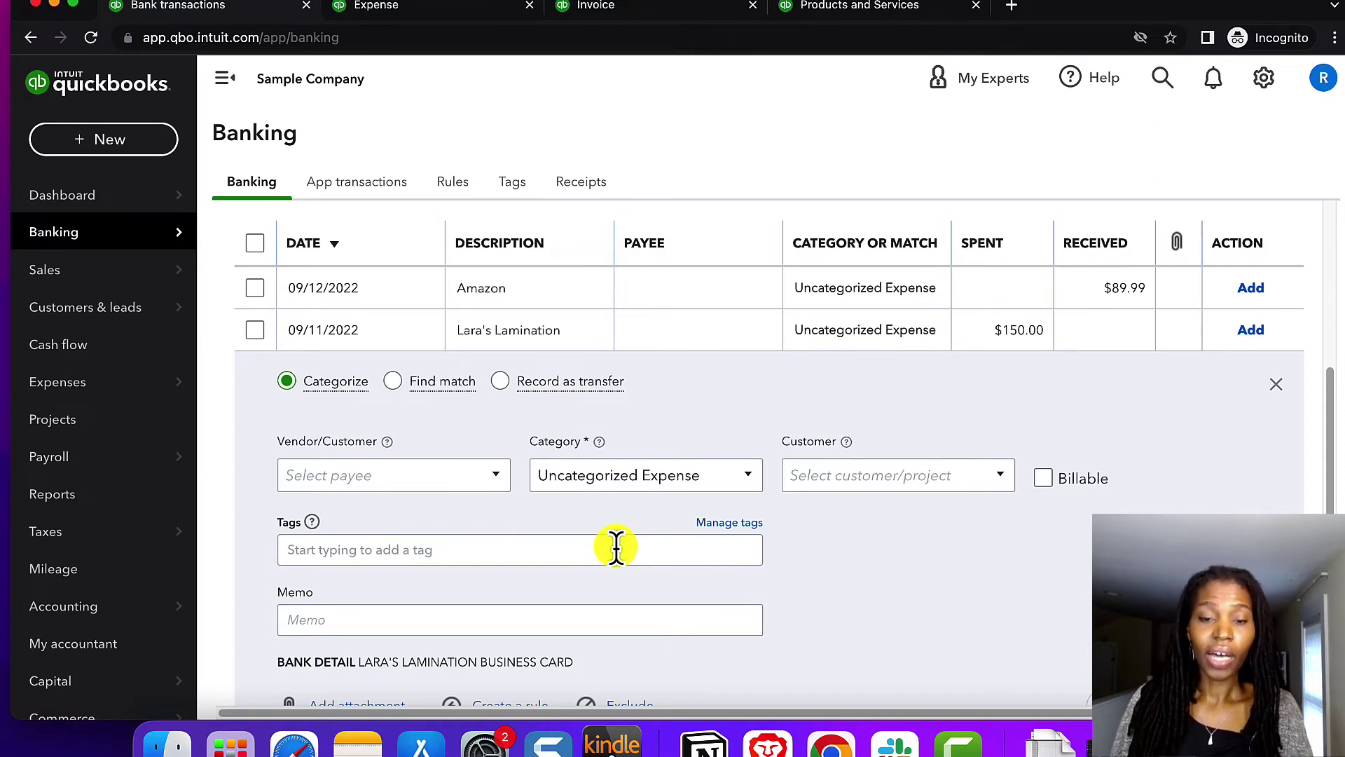
{"action": "left_click", "coordinate": [748, 478]}
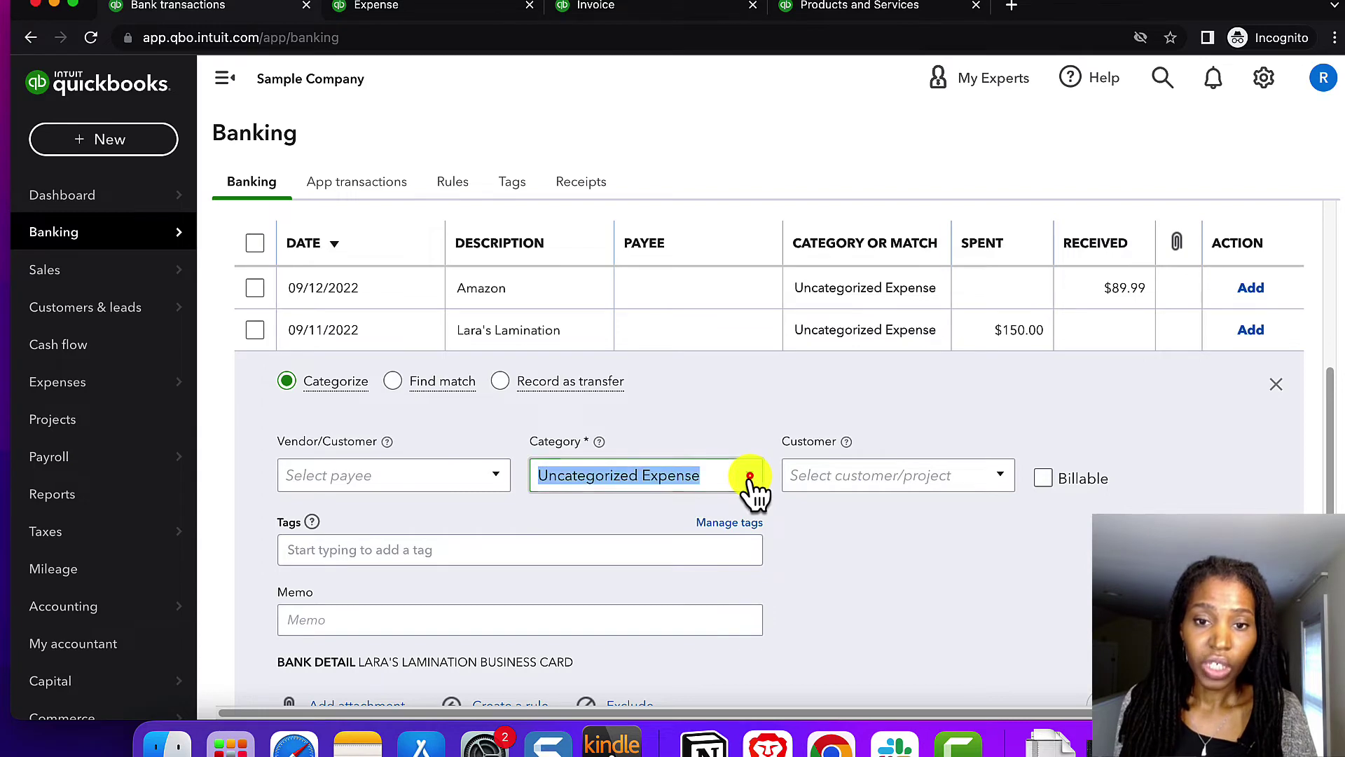
{"action": "scroll", "coordinate": [805, 315], "scroll_direction": "up", "scroll_amount": 10}
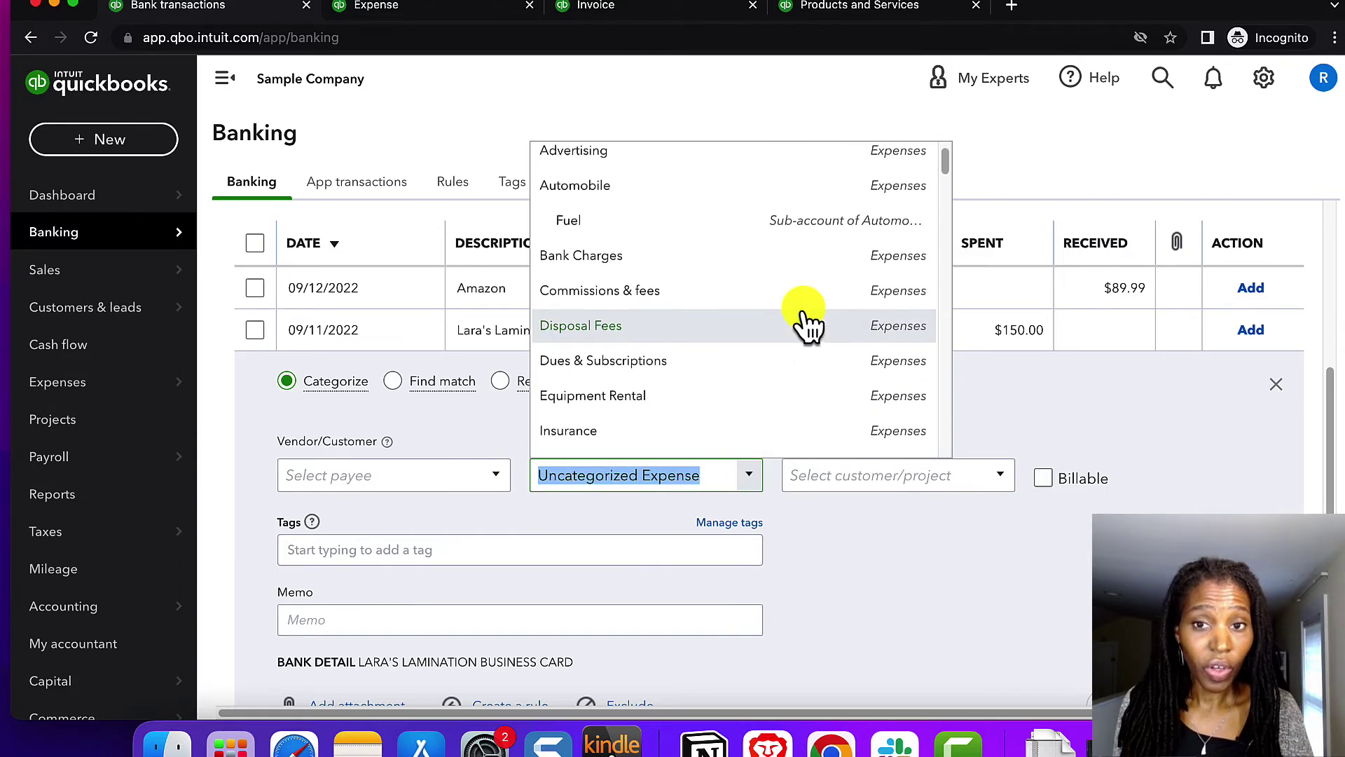
{"action": "scroll", "coordinate": [869, 330], "scroll_direction": "down", "scroll_amount": 10}
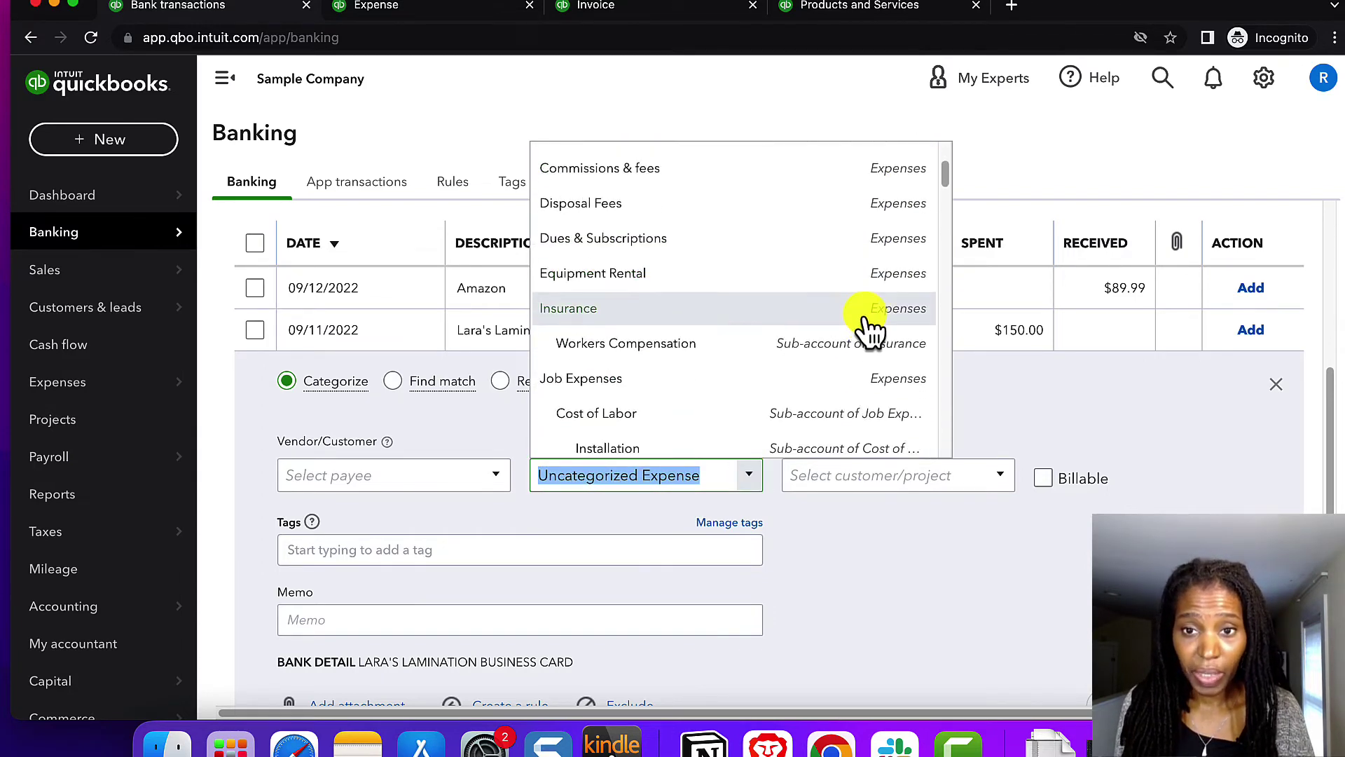
{"action": "scroll", "coordinate": [868, 343], "scroll_direction": "down", "scroll_amount": 10}
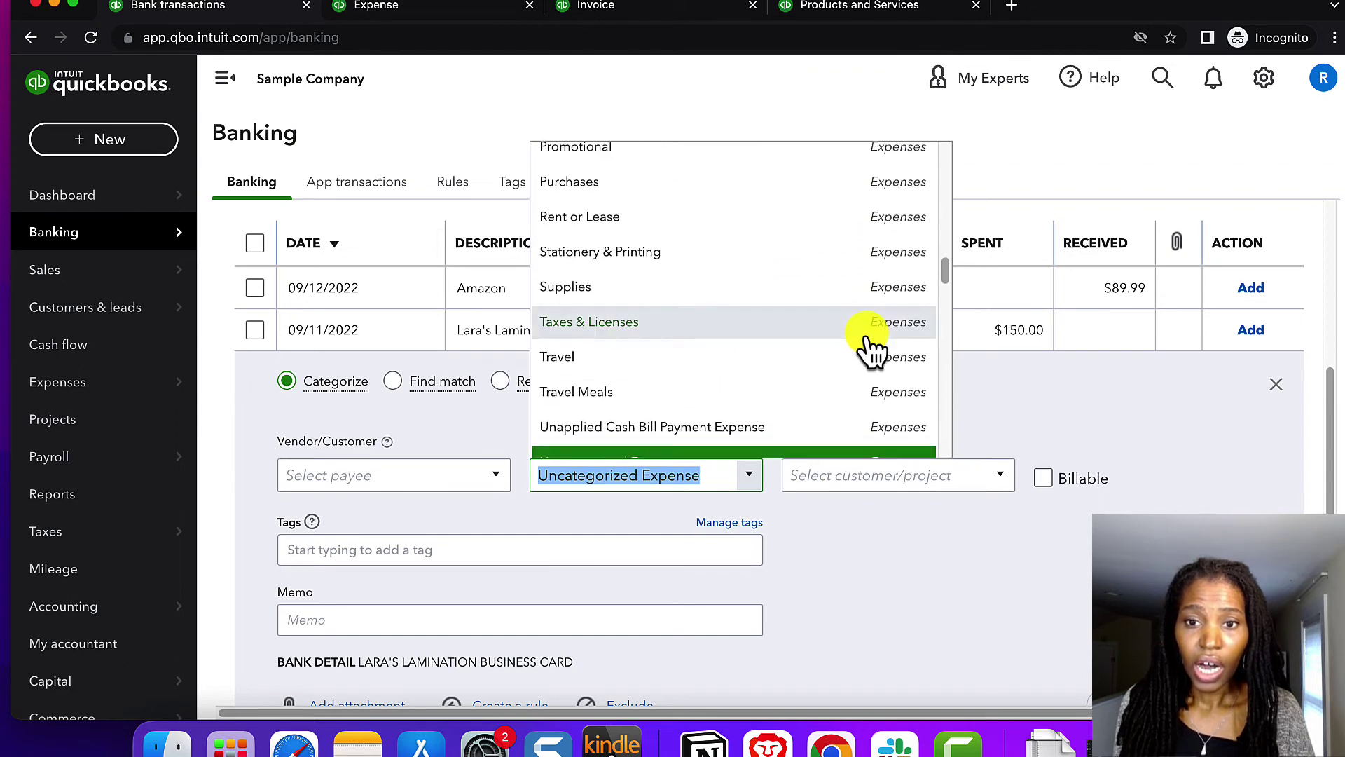
{"action": "scroll", "coordinate": [869, 315], "scroll_direction": "up", "scroll_amount": 1}
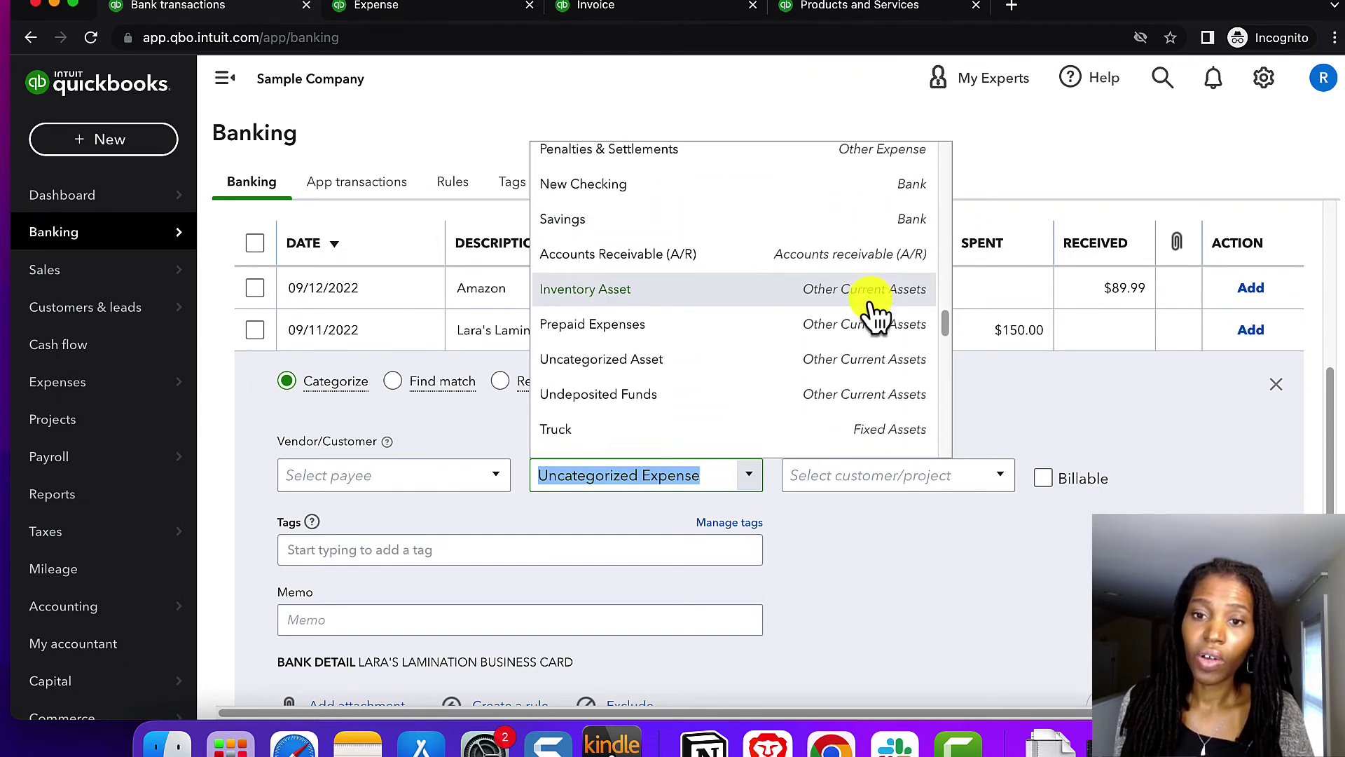
{"action": "scroll", "coordinate": [872, 312], "scroll_direction": "down", "scroll_amount": 5}
{"action": "scroll", "coordinate": [873, 312], "scroll_direction": "down", "scroll_amount": 1}
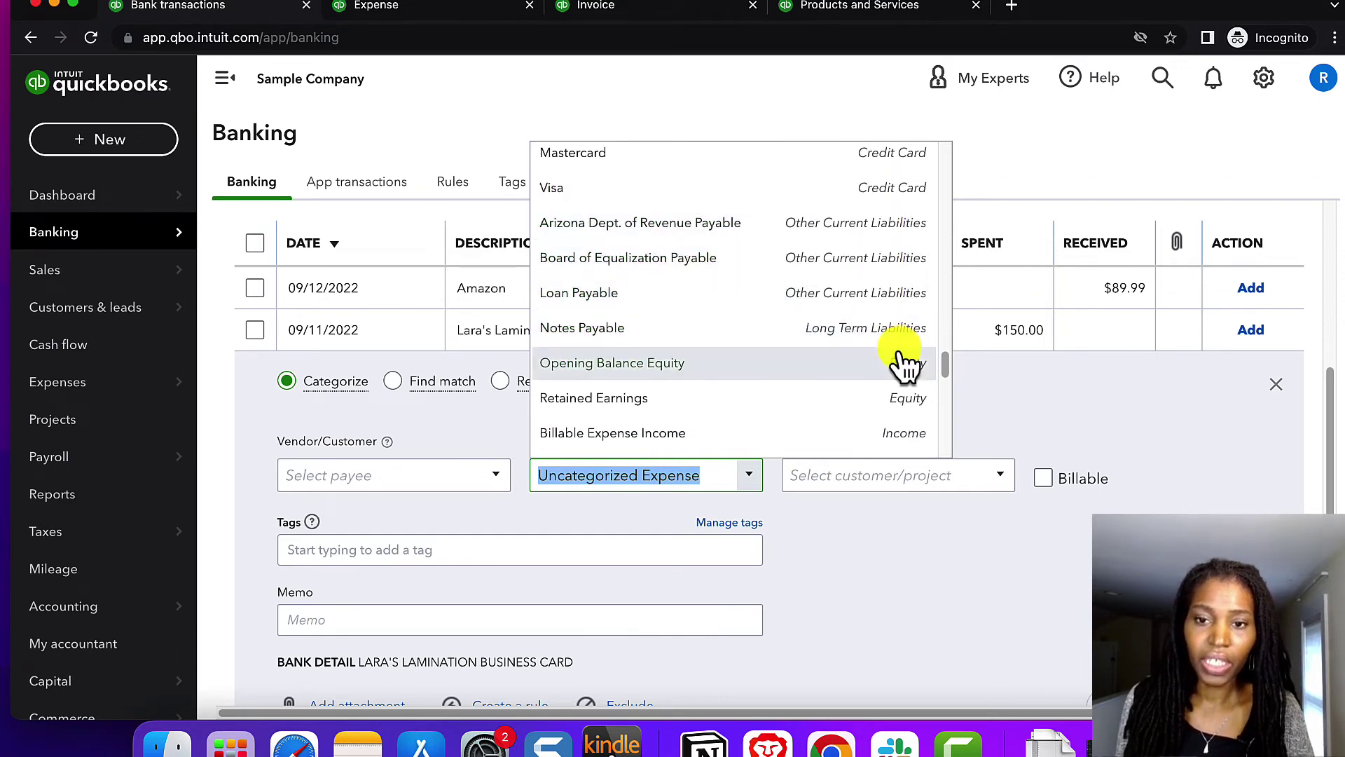
{"action": "scroll", "coordinate": [901, 360], "scroll_direction": "down", "scroll_amount": 5}
{"action": "scroll", "coordinate": [901, 382], "scroll_direction": "down", "scroll_amount": 4}
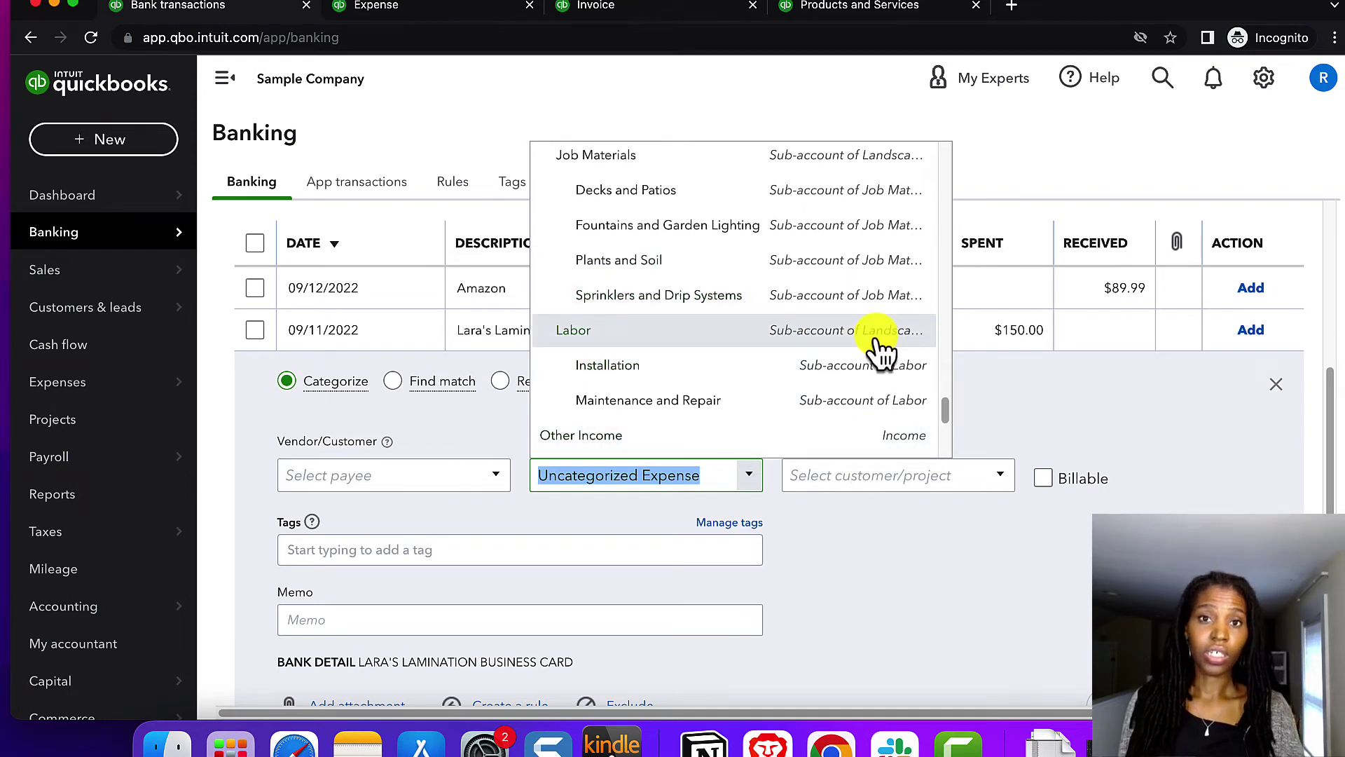
{"action": "left_click", "coordinate": [813, 533]}
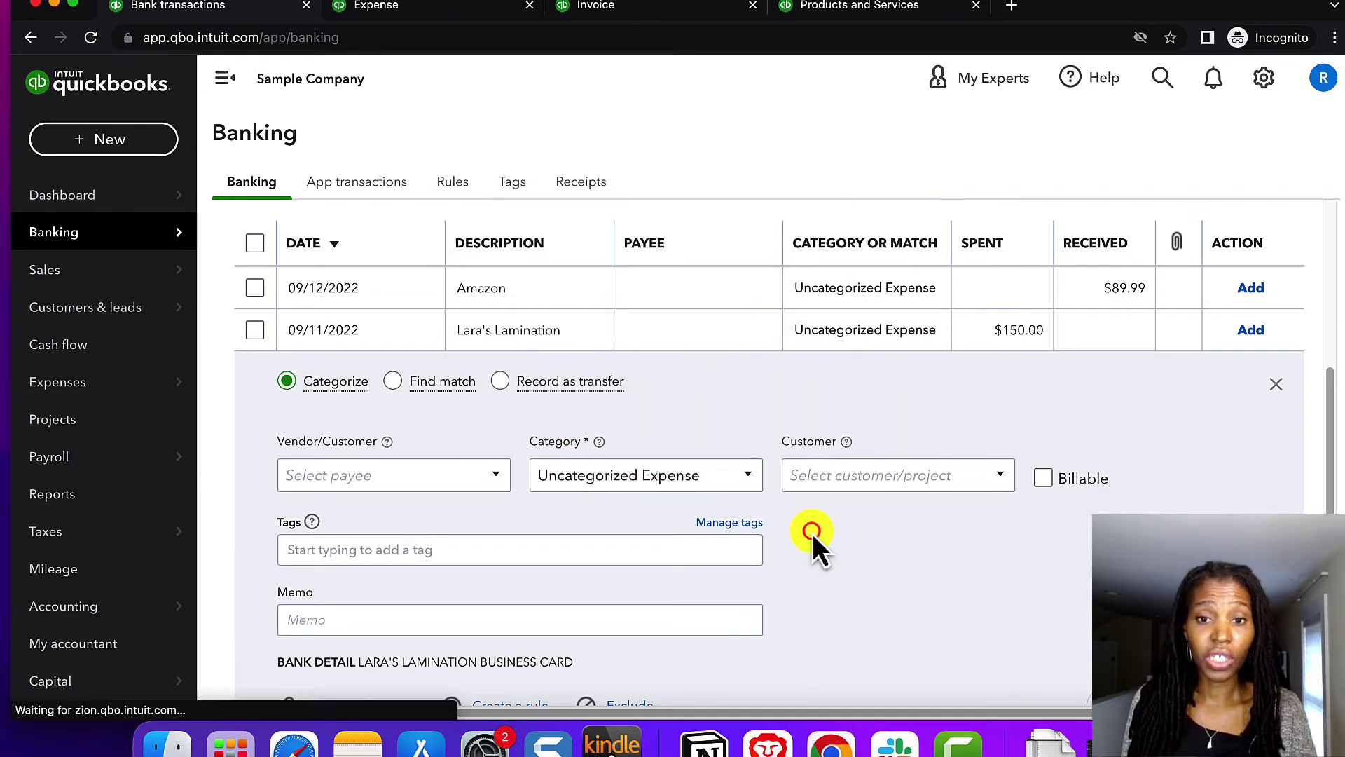
Step: Reopen and close the Category account list a few times, leaving Uncategorized Expense unchanged
{"action": "left_click", "coordinate": [744, 485]}
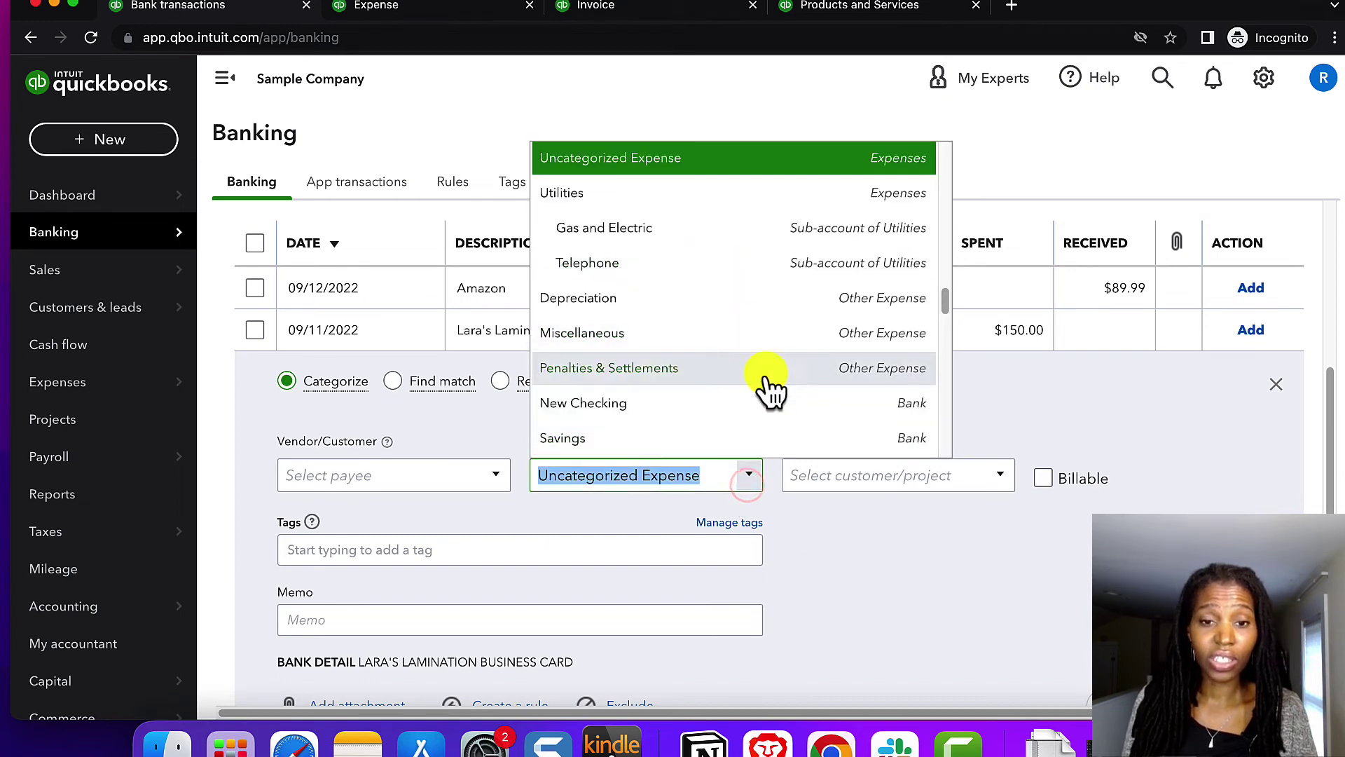
{"action": "left_click", "coordinate": [915, 561]}
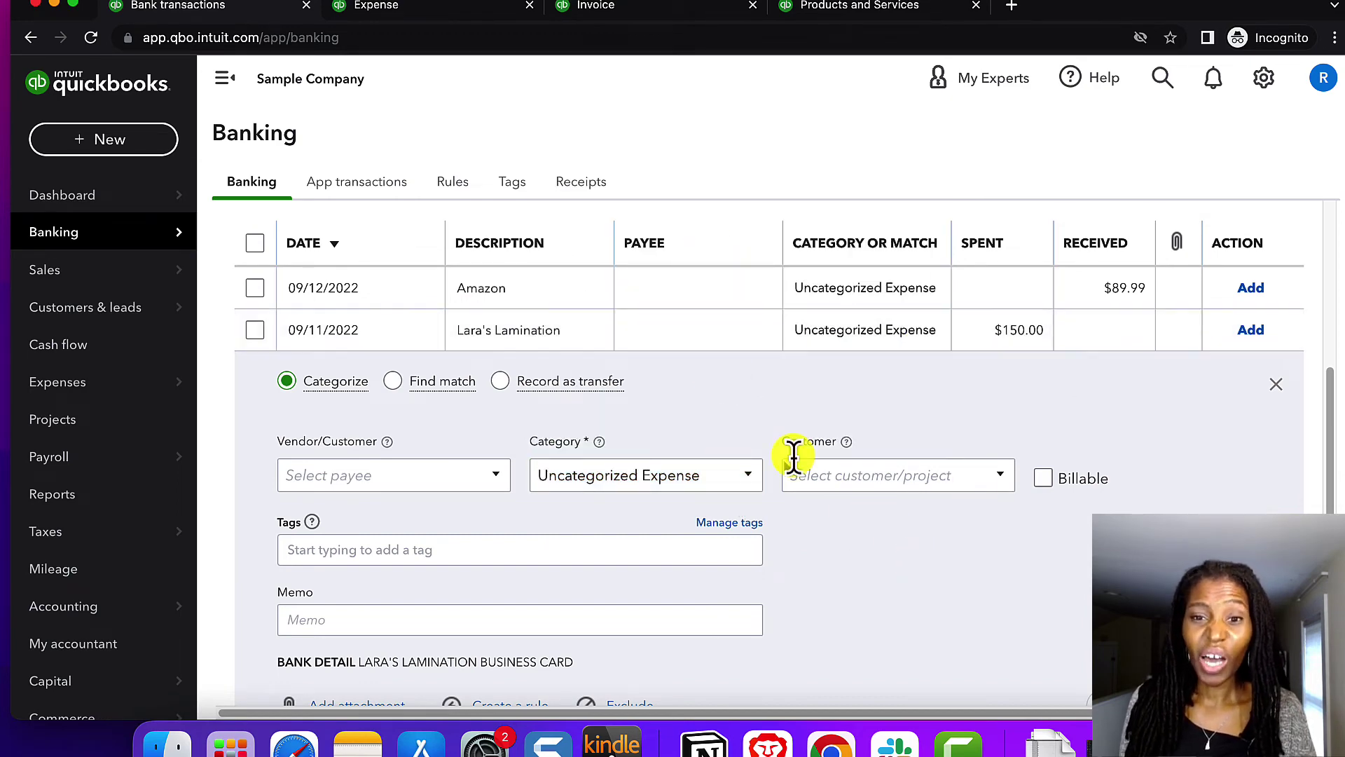
{"action": "left_click", "coordinate": [751, 471]}
{"action": "scroll", "coordinate": [763, 336], "scroll_direction": "up", "scroll_amount": 10}
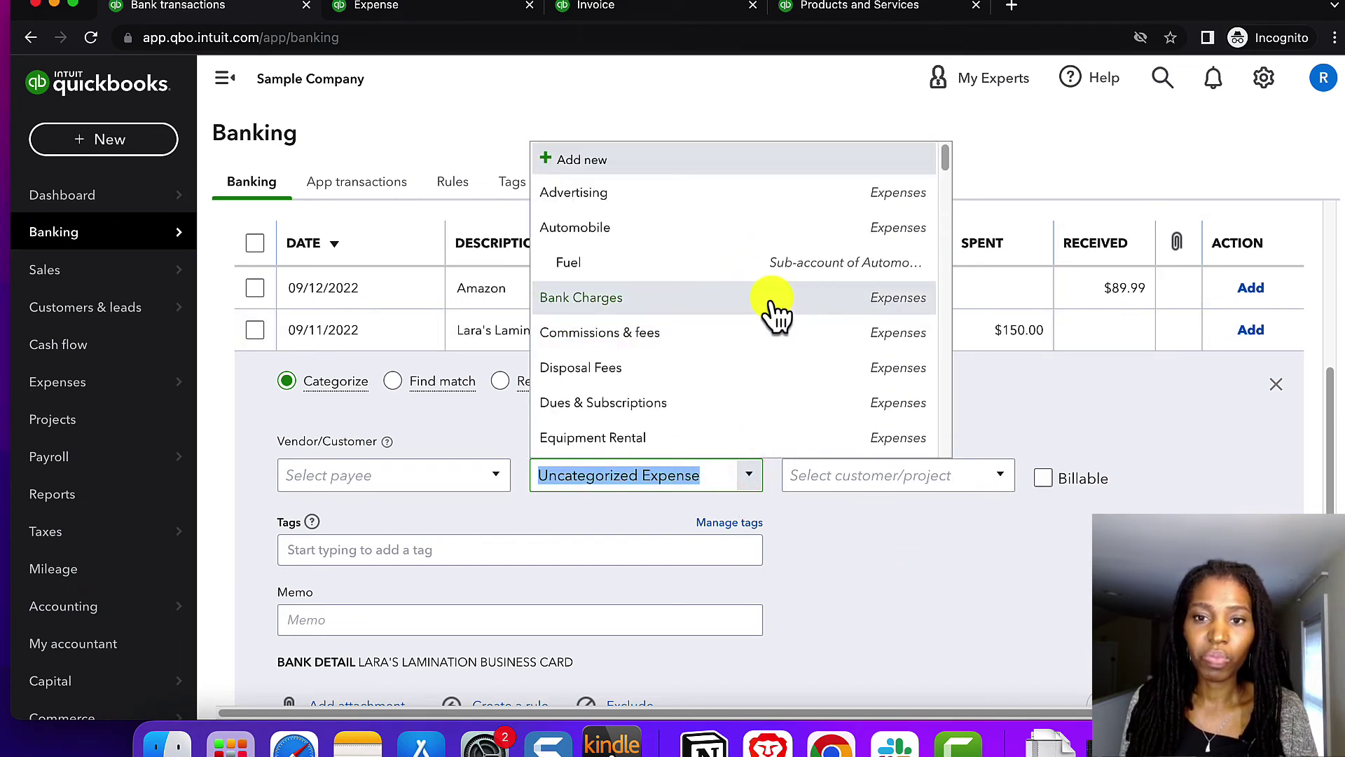
{"action": "scroll", "coordinate": [778, 350], "scroll_direction": "down", "scroll_amount": 10}
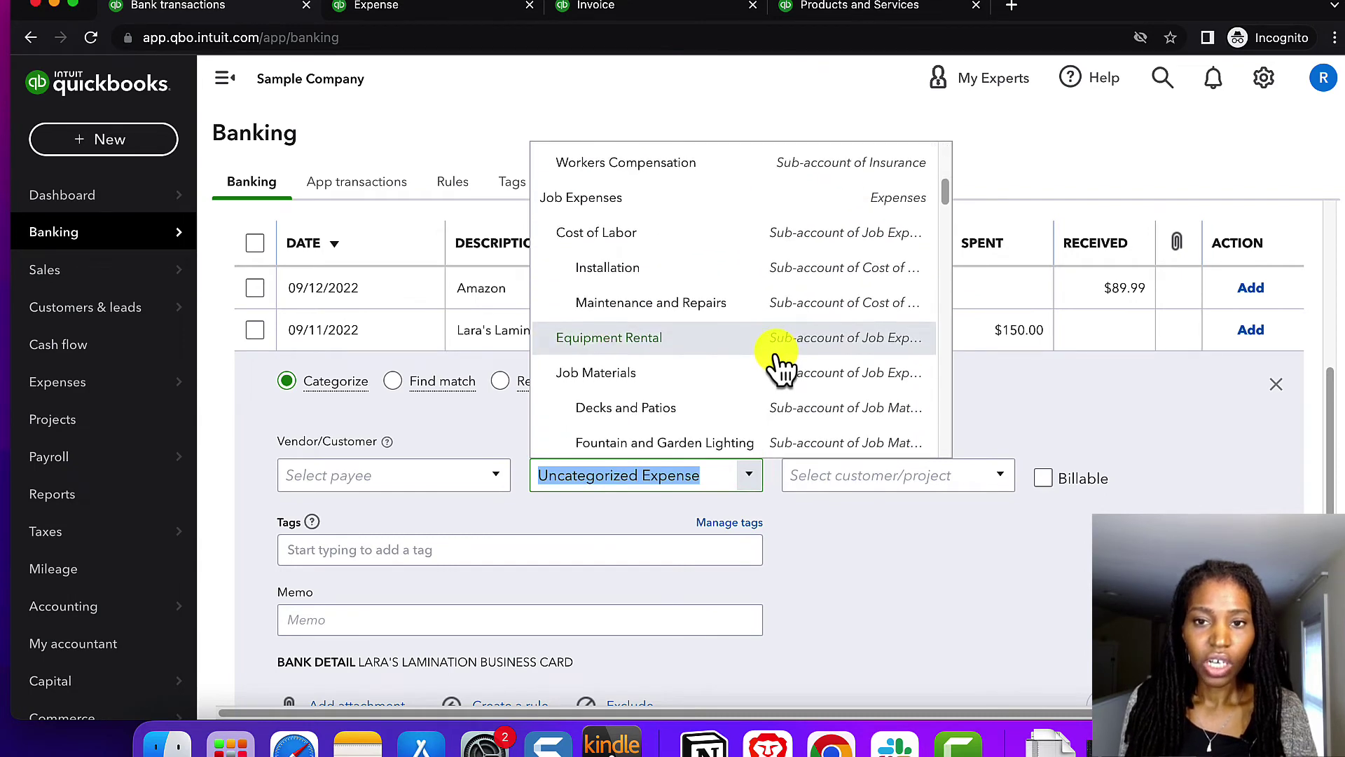
{"action": "left_click", "coordinate": [829, 544]}
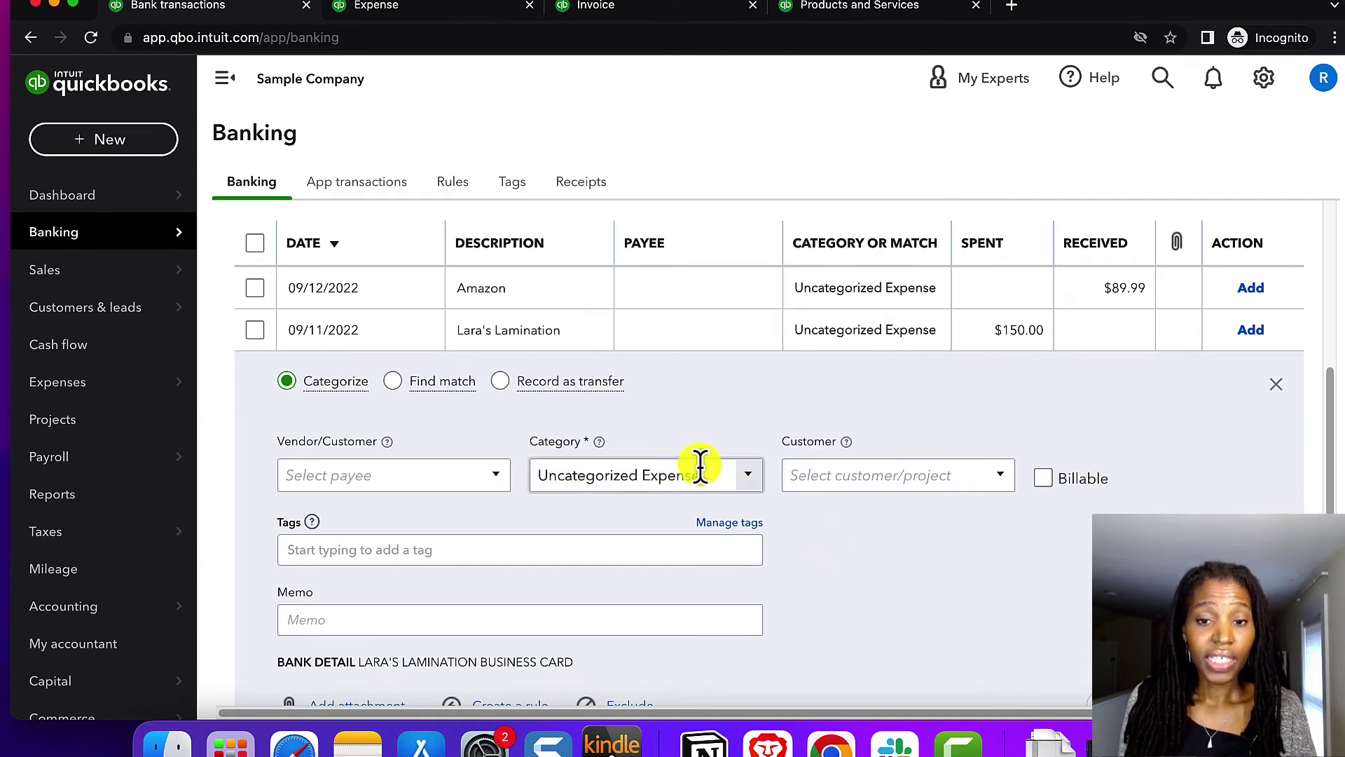
{"action": "left_click", "coordinate": [749, 475]}
{"action": "scroll", "coordinate": [728, 290], "scroll_direction": "up", "scroll_amount": 10}
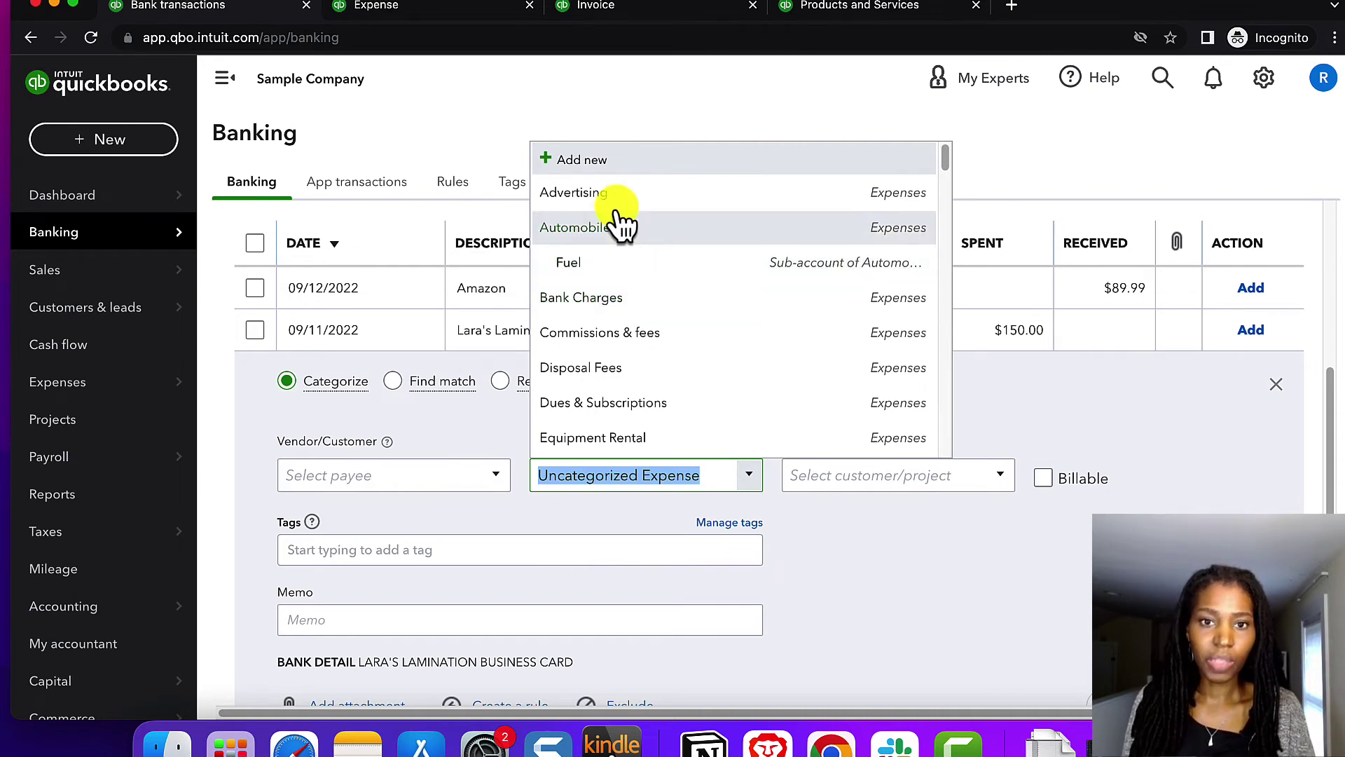
Step: Draft a new account with Account Type Expenses and Detail Type Advertising/Promotional, named Advertising/Promotional
{"action": "left_click", "coordinate": [600, 163]}
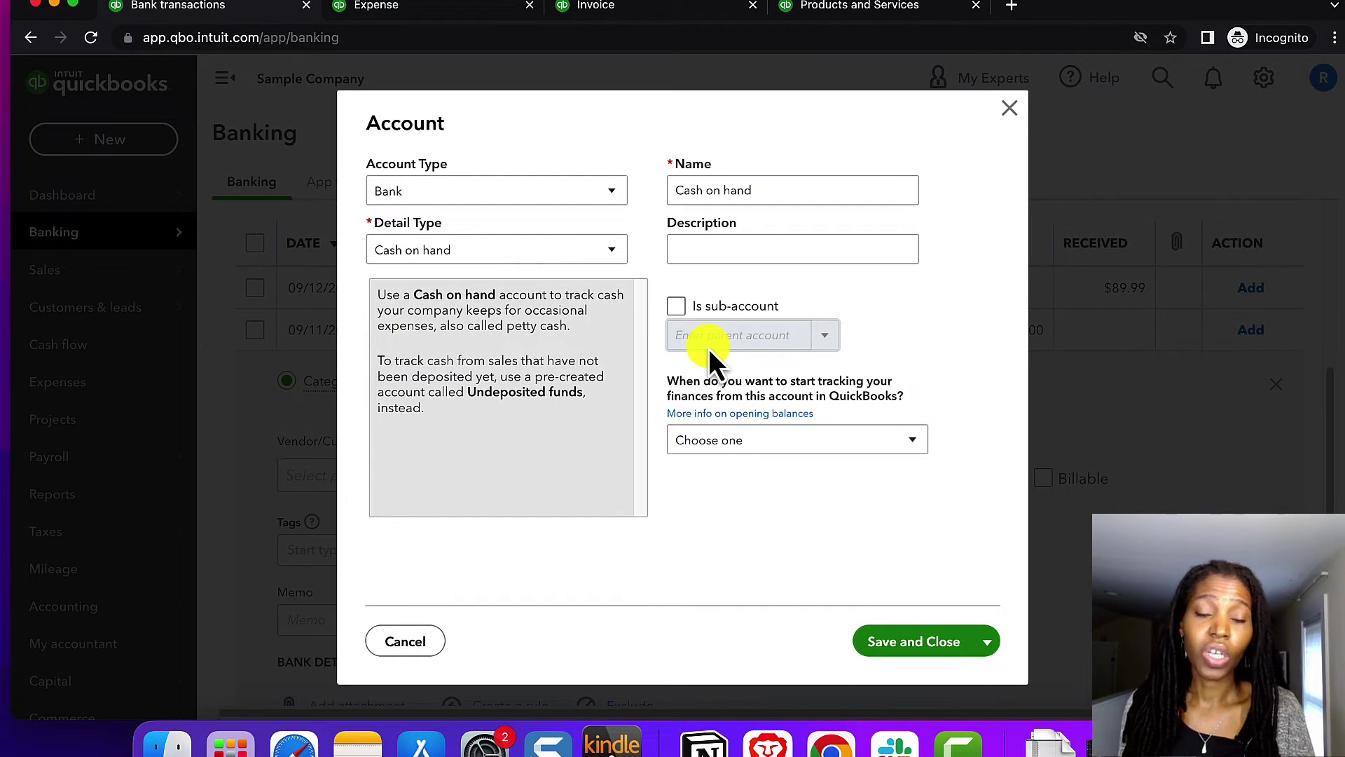
{"action": "left_click", "coordinate": [609, 189]}
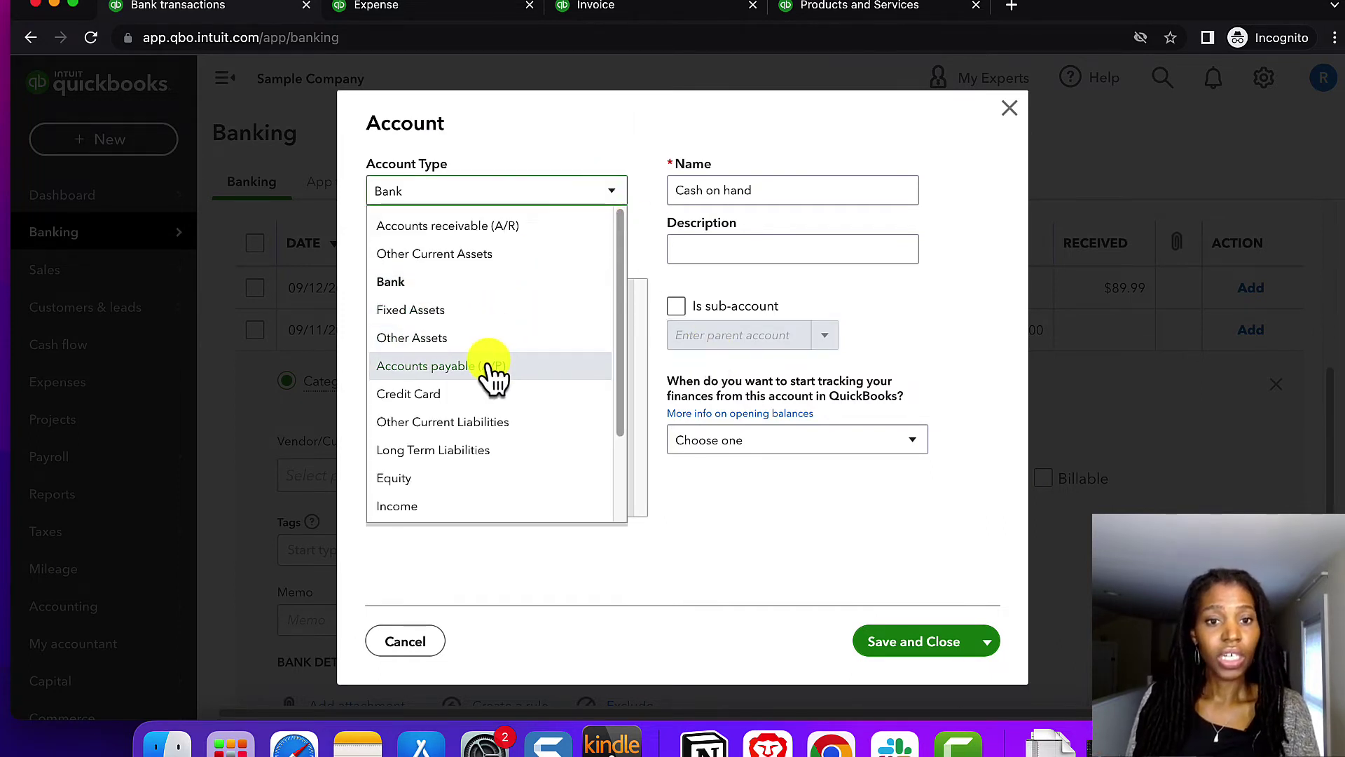
{"action": "scroll", "coordinate": [489, 375], "scroll_direction": "down", "scroll_amount": 3}
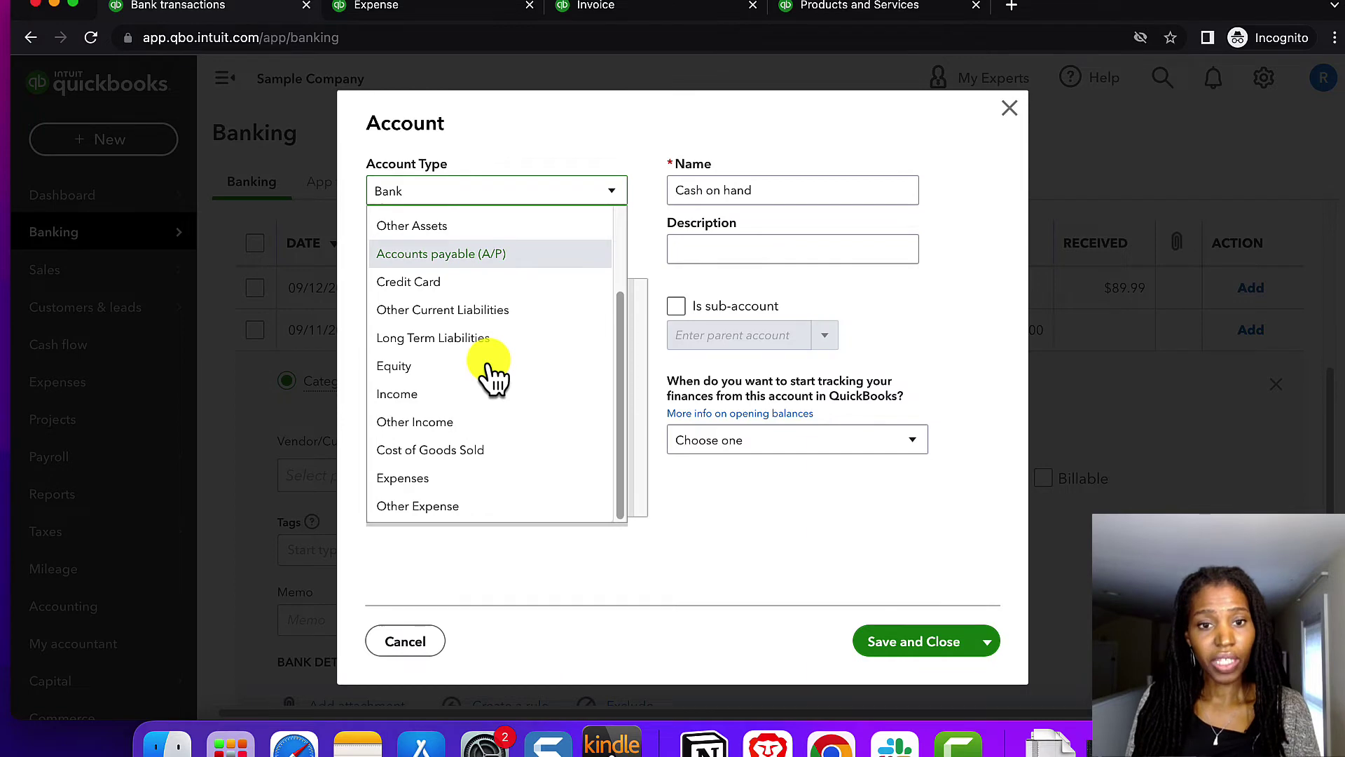
{"action": "left_click", "coordinate": [506, 479]}
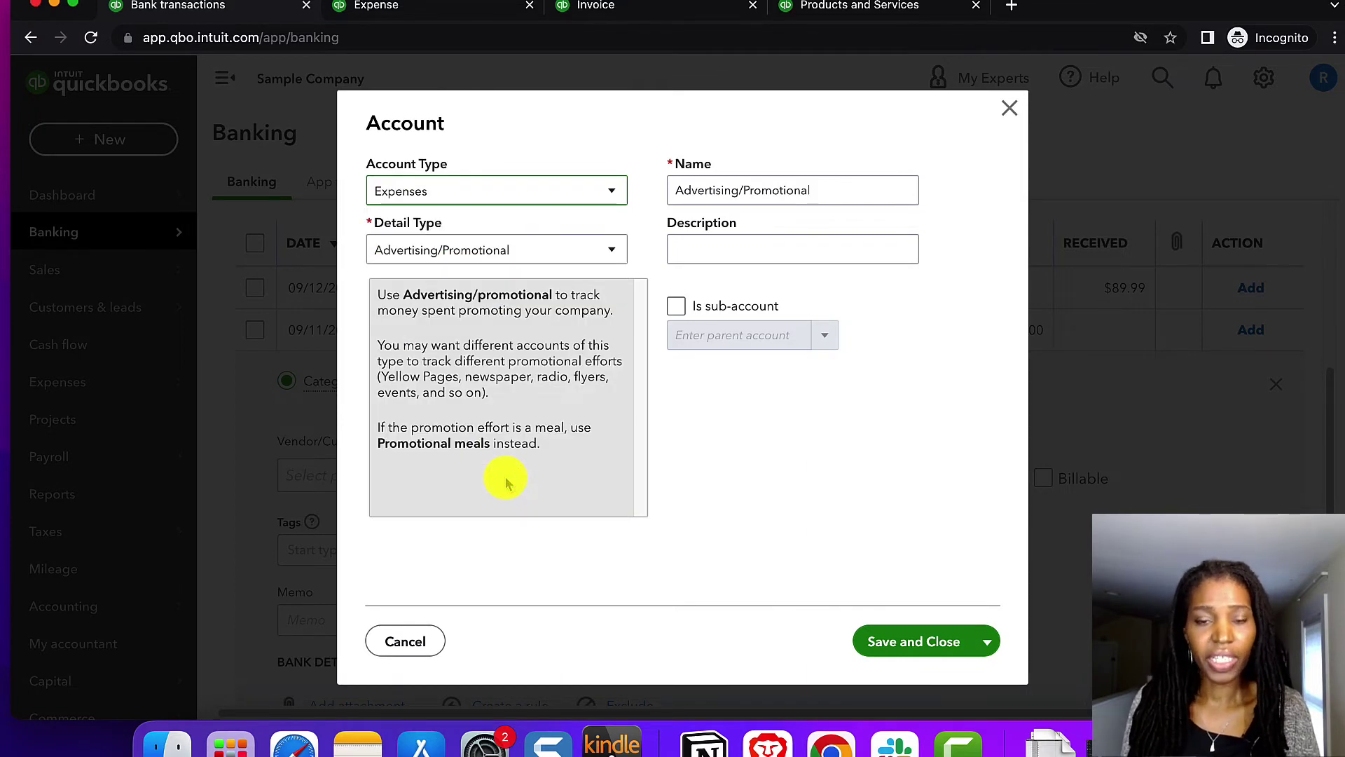
{"action": "triple_click", "coordinate": [724, 198]}
{"action": "left_click", "coordinate": [566, 250]}
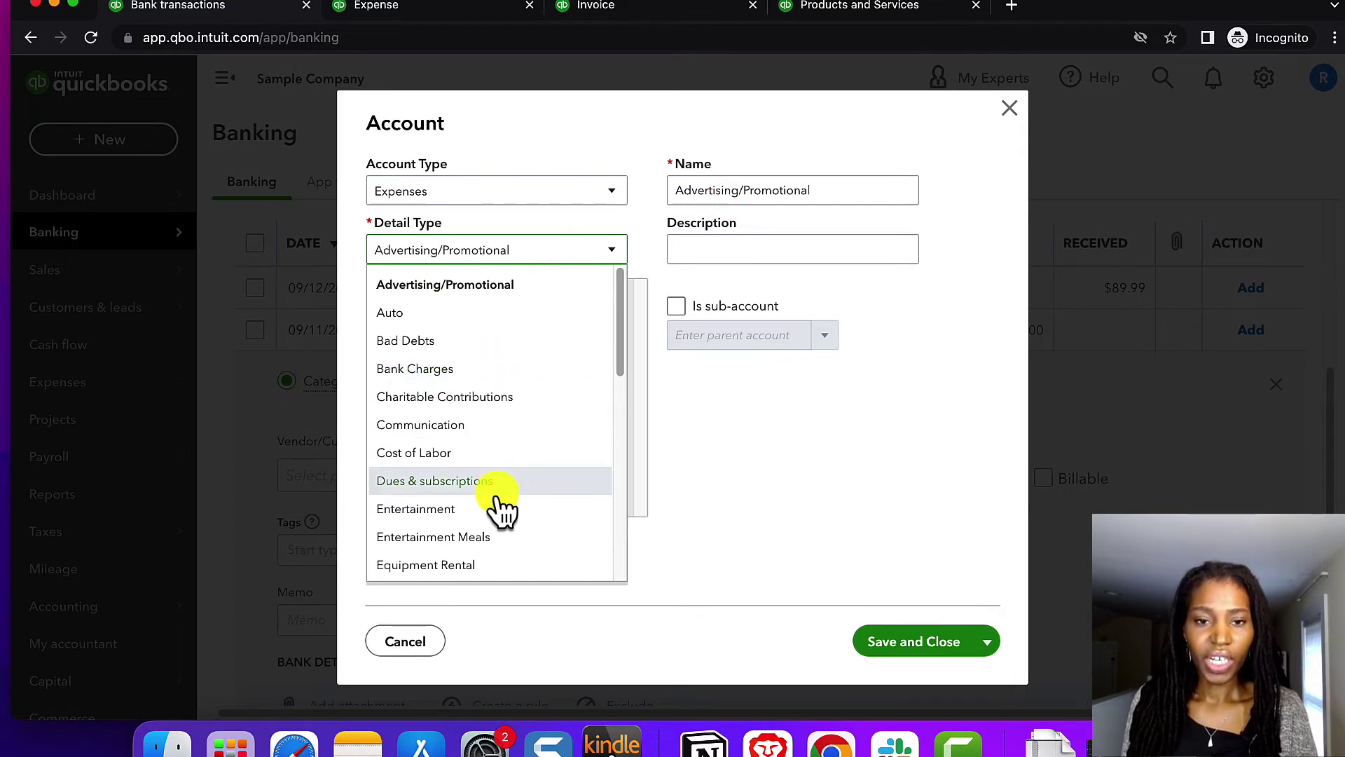
{"action": "double_click", "coordinate": [774, 190]}
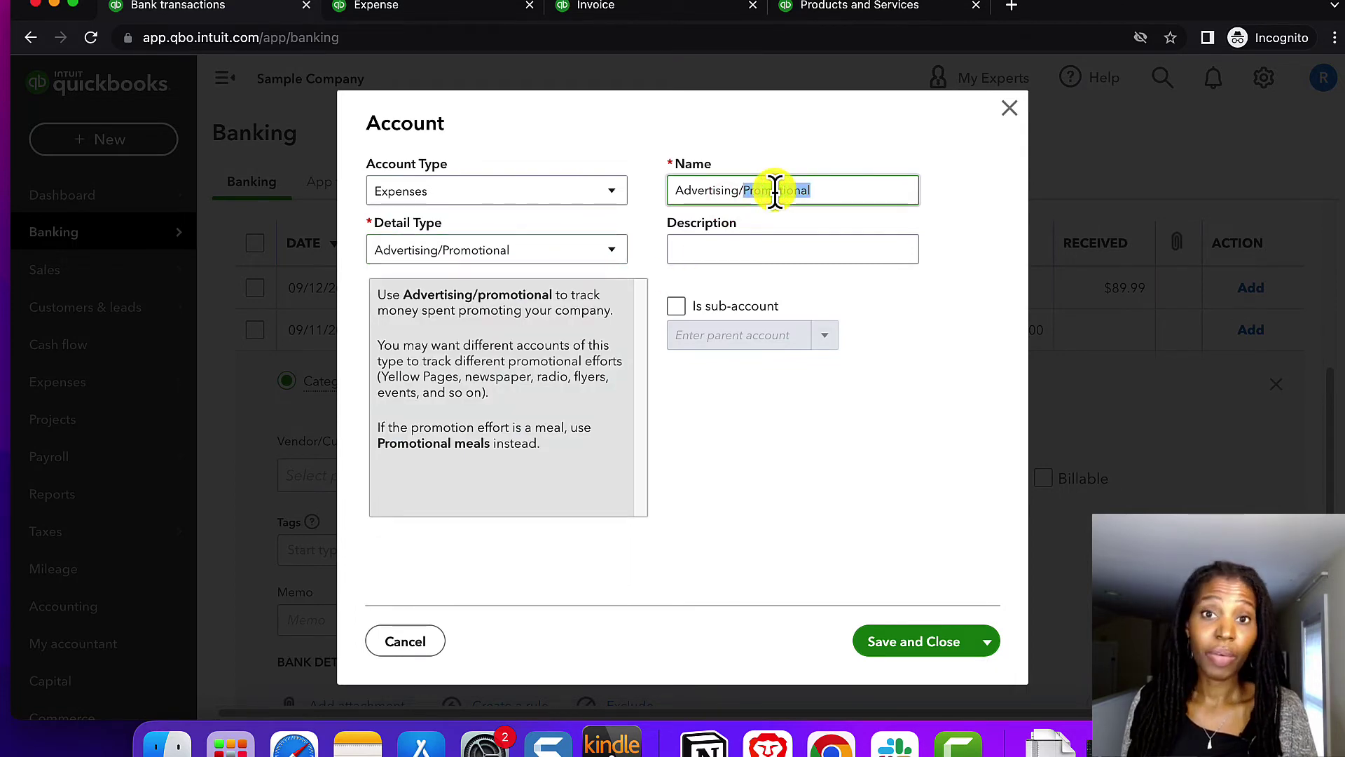
Step: Discard the new account draft and switch to the blank Expense form tab
{"action": "left_click", "coordinate": [1010, 108]}
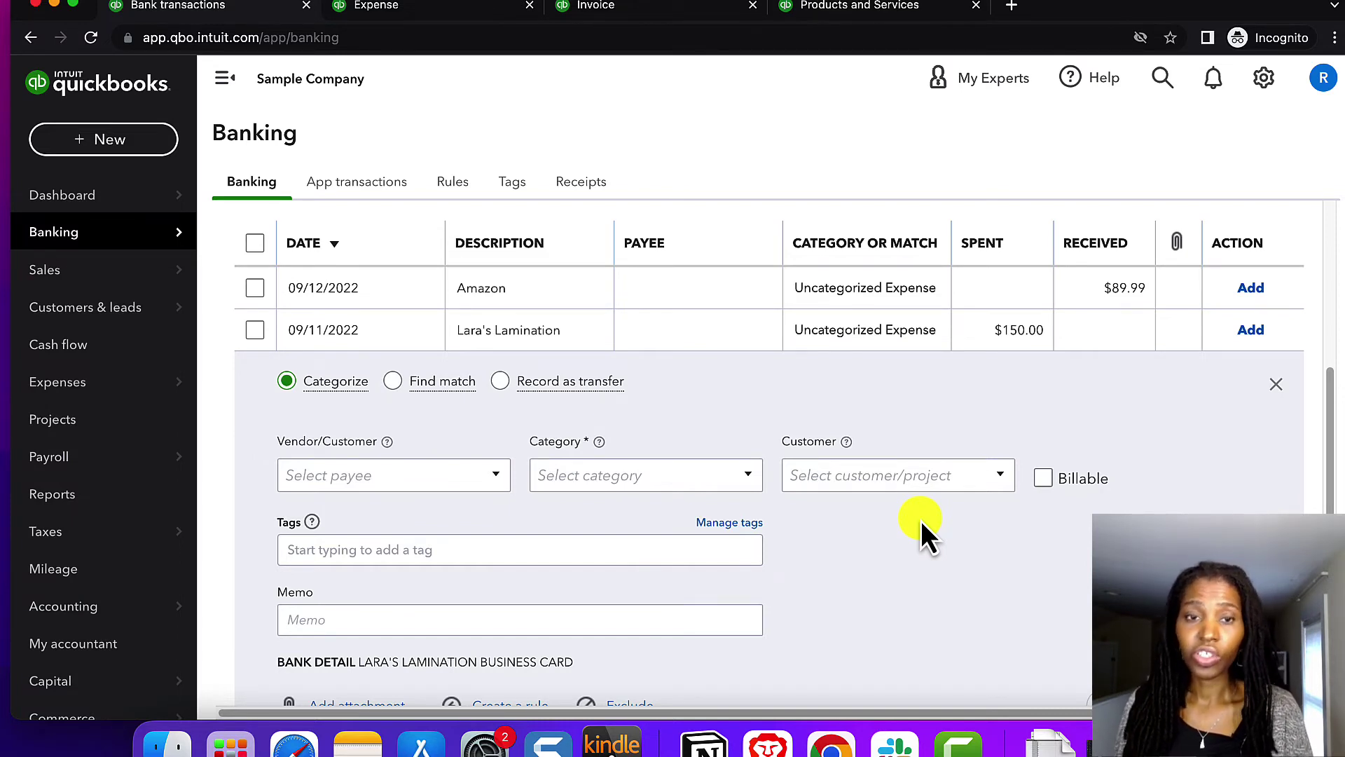
{"action": "left_click", "coordinate": [476, 11]}
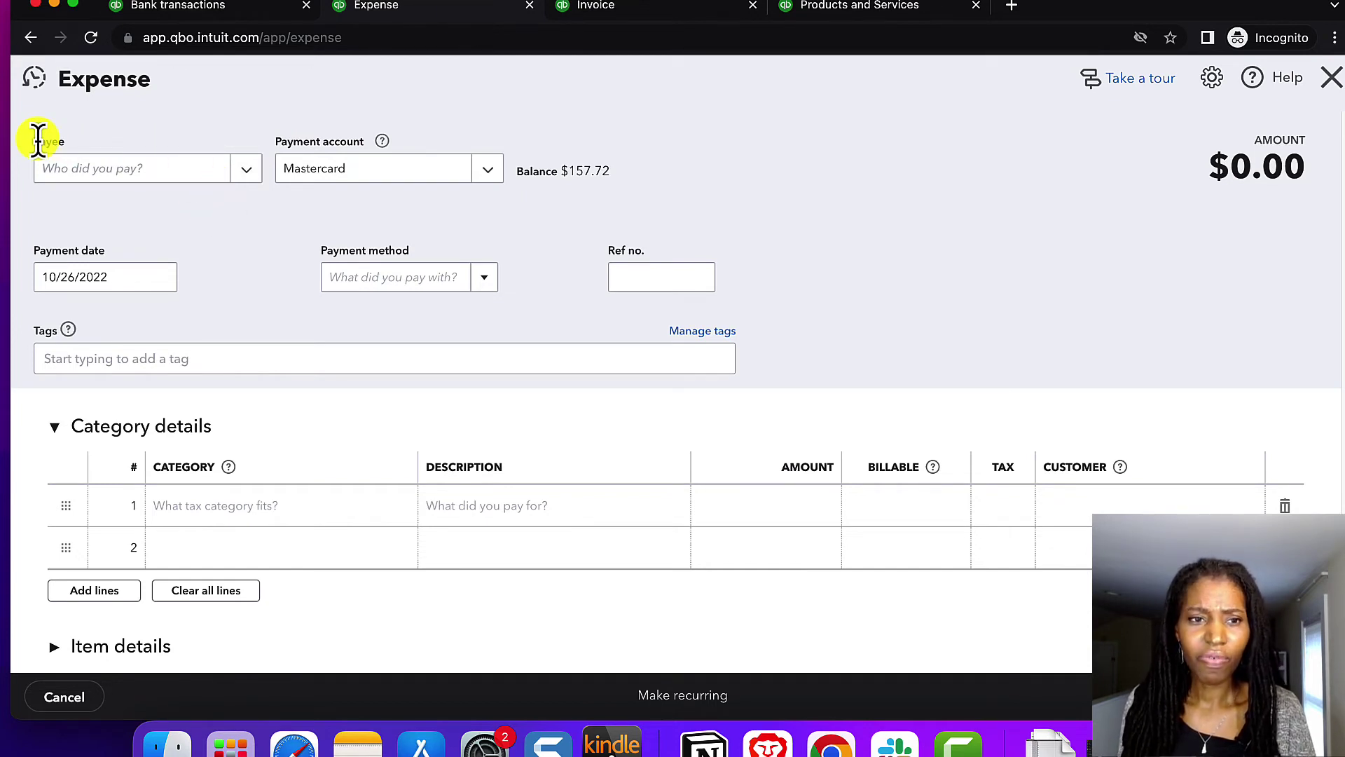
{"action": "left_click_drag", "start_coordinate": [38, 137], "coordinate": [70, 141]}
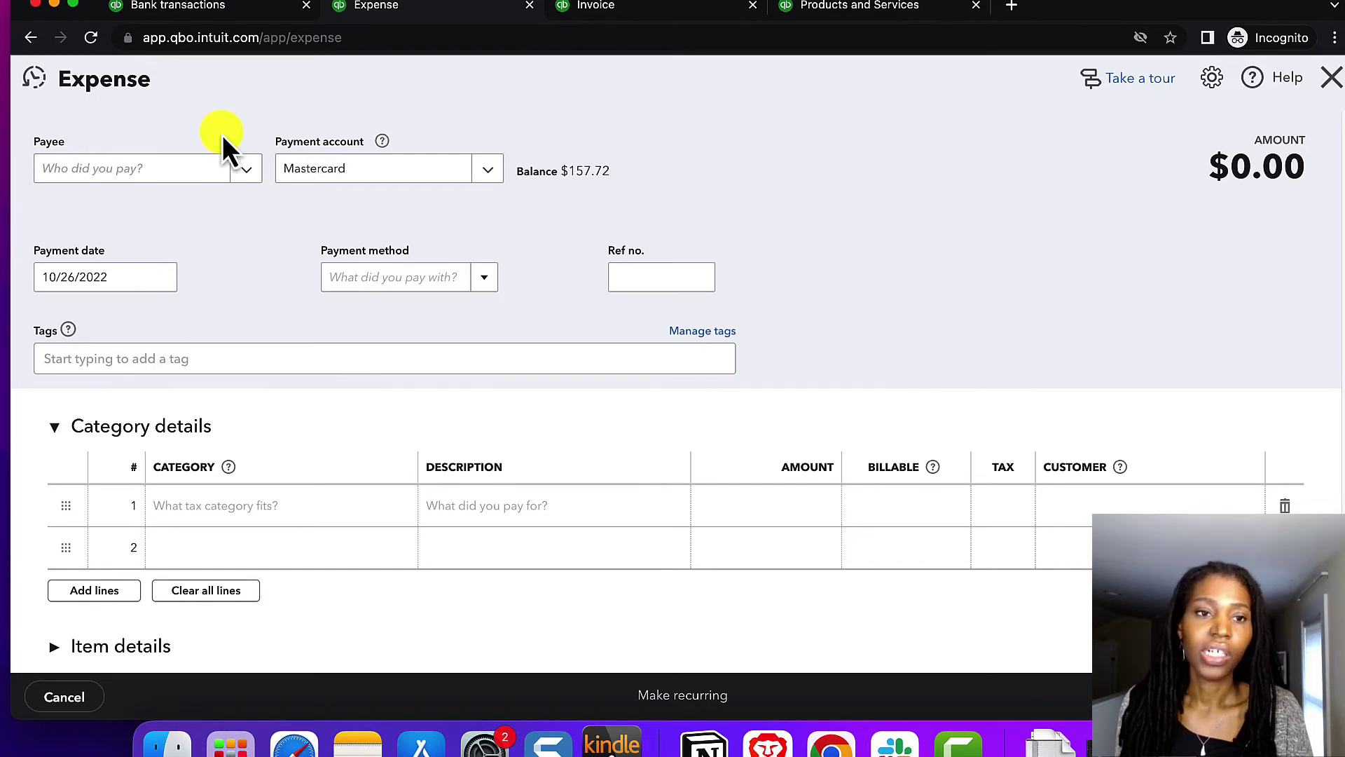
{"action": "left_click", "coordinate": [246, 170]}
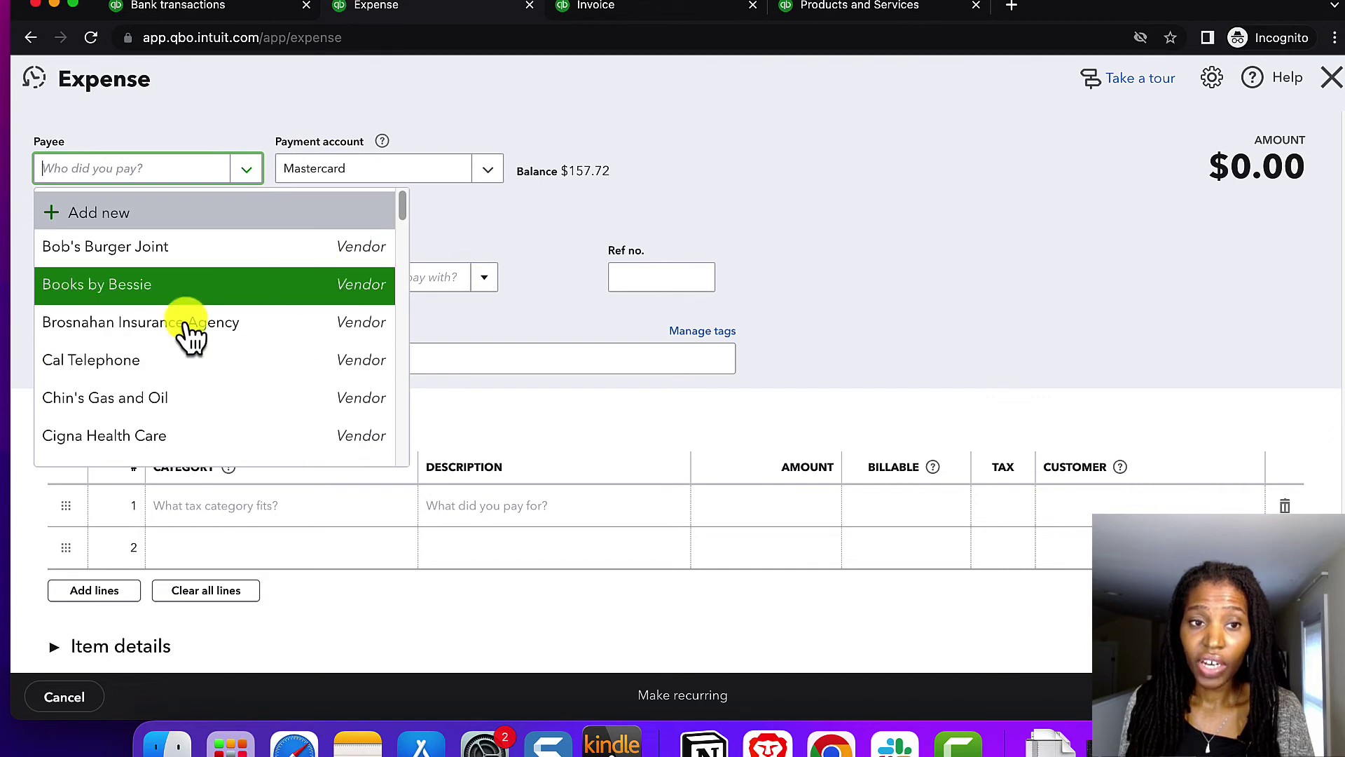
{"action": "scroll", "coordinate": [358, 402], "scroll_direction": "down", "scroll_amount": 10}
{"action": "scroll", "coordinate": [356, 405], "scroll_direction": "up", "scroll_amount": 3}
{"action": "scroll", "coordinate": [322, 364], "scroll_direction": "up", "scroll_amount": 4}
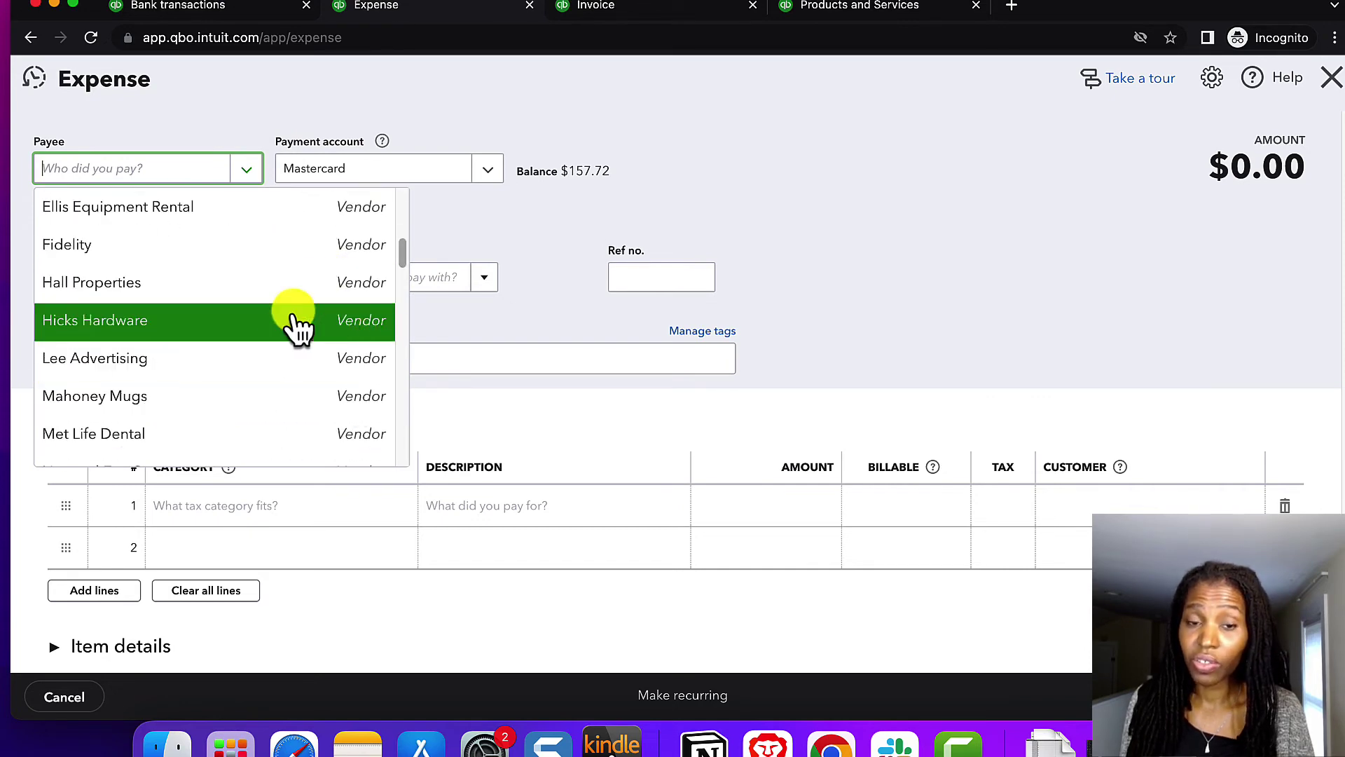
{"action": "scroll", "coordinate": [284, 351], "scroll_direction": "down", "scroll_amount": 4}
{"action": "scroll", "coordinate": [240, 350], "scroll_direction": "down", "scroll_amount": 8}
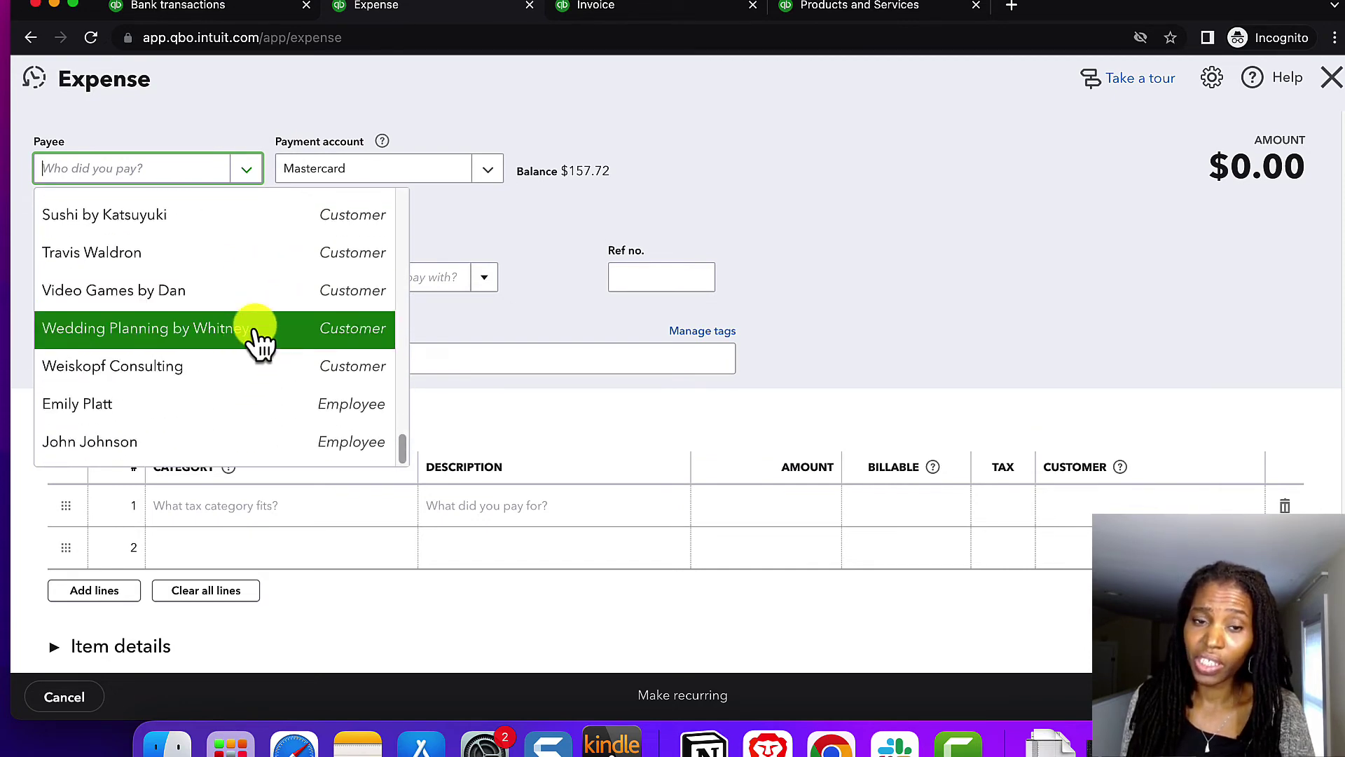
{"action": "scroll", "coordinate": [271, 313], "scroll_direction": "up", "scroll_amount": 15}
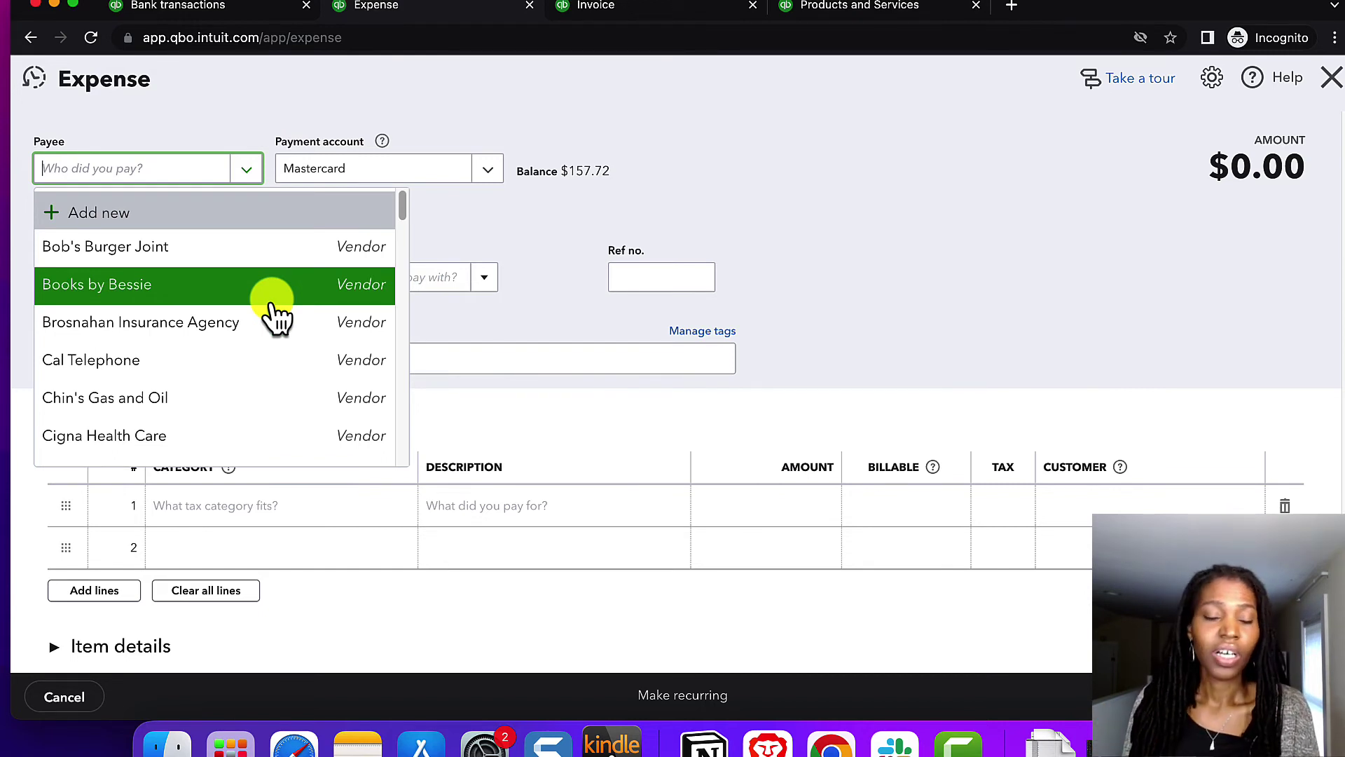
{"action": "left_click", "coordinate": [265, 99]}
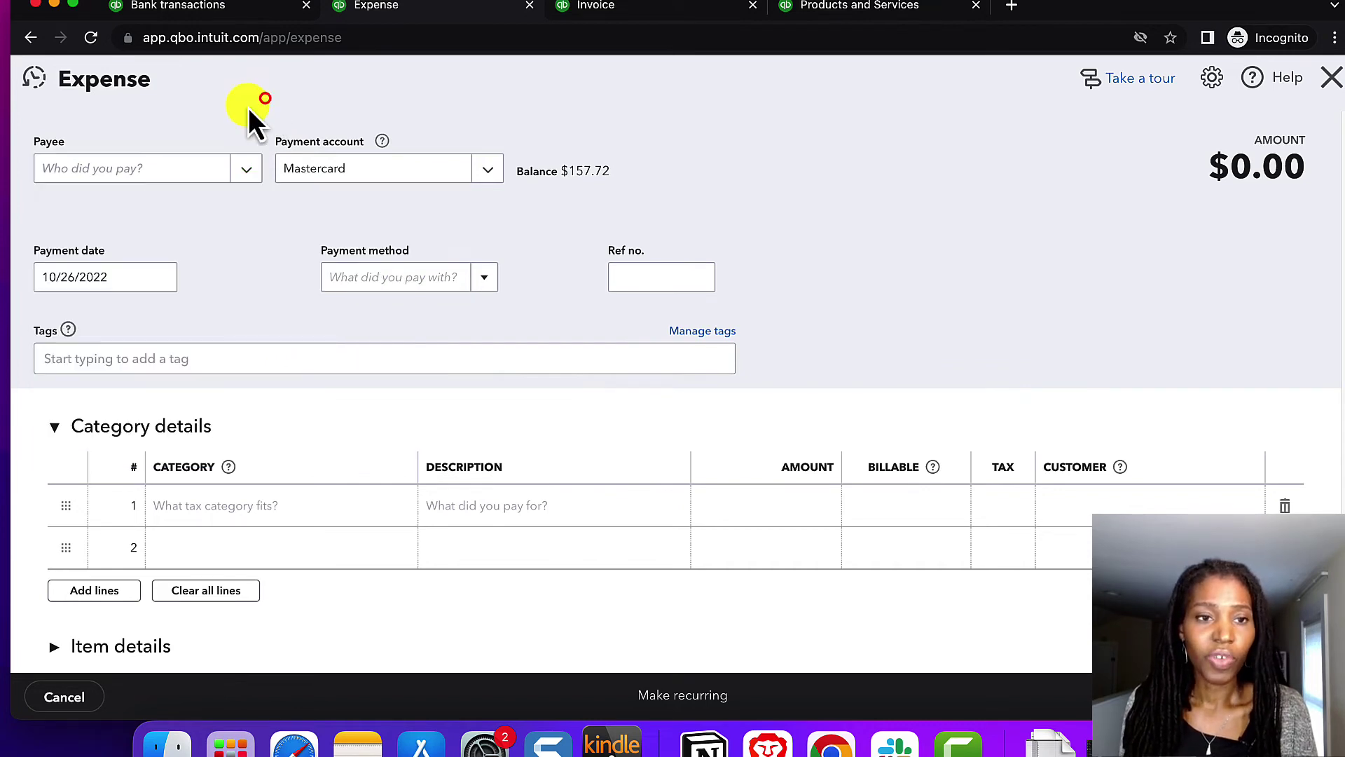
{"action": "left_click", "coordinate": [261, 172]}
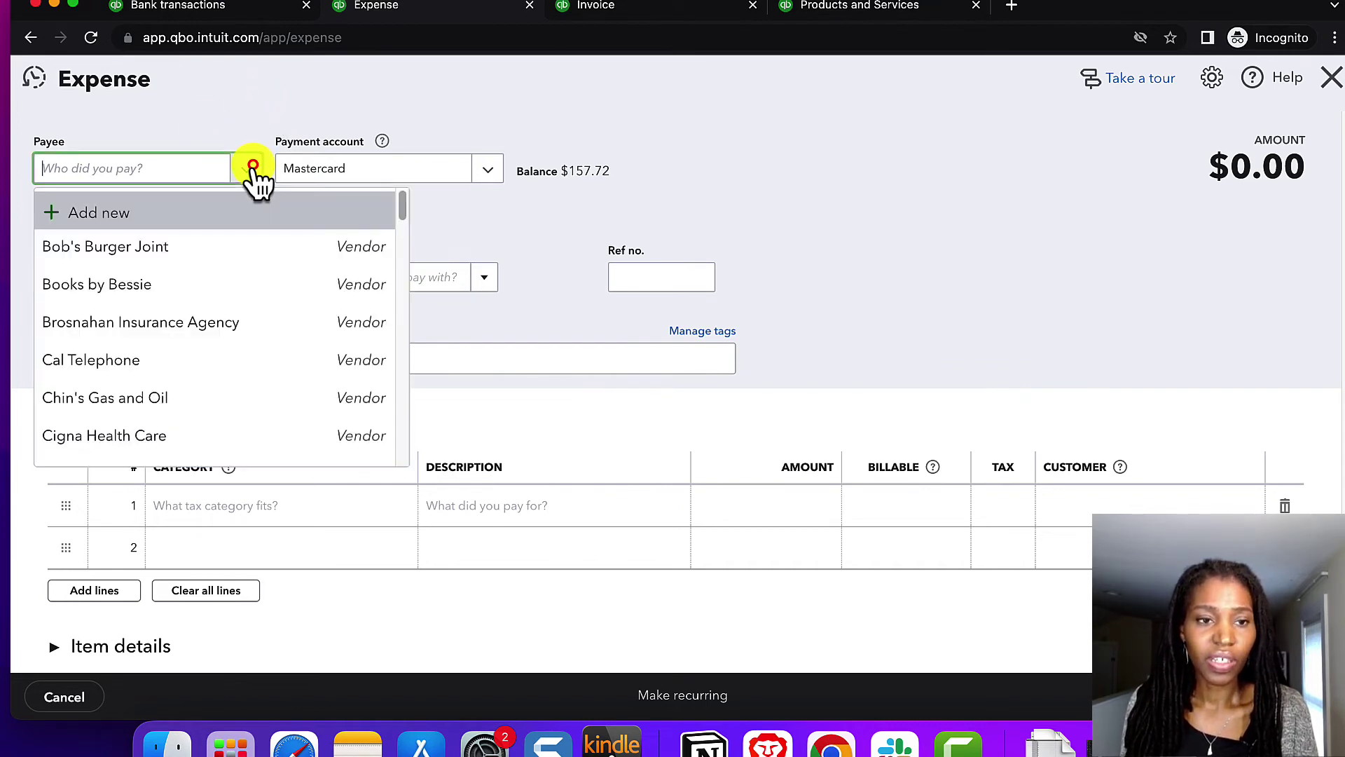
{"action": "left_click", "coordinate": [74, 210]}
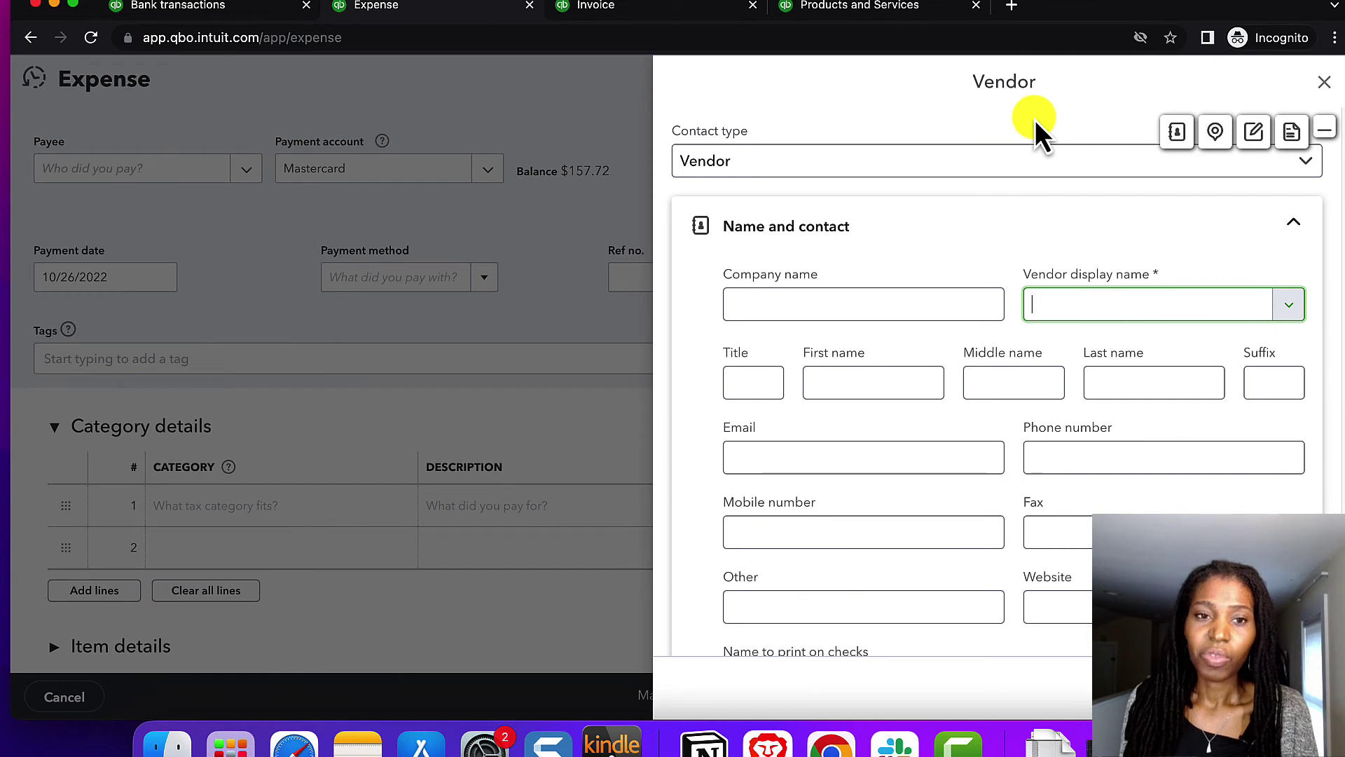
{"action": "left_click", "coordinate": [888, 165]}
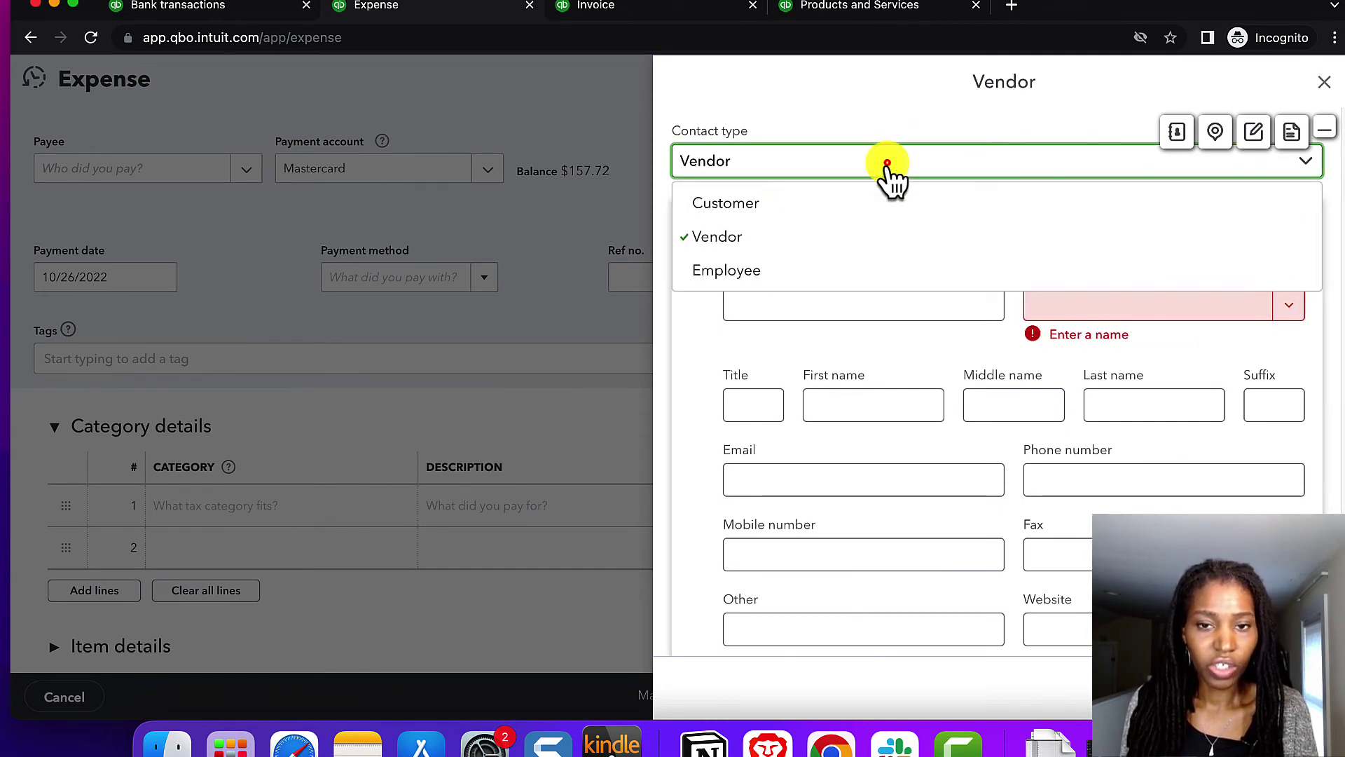
{"action": "left_click", "coordinate": [889, 165]}
{"action": "left_click", "coordinate": [1323, 82]}
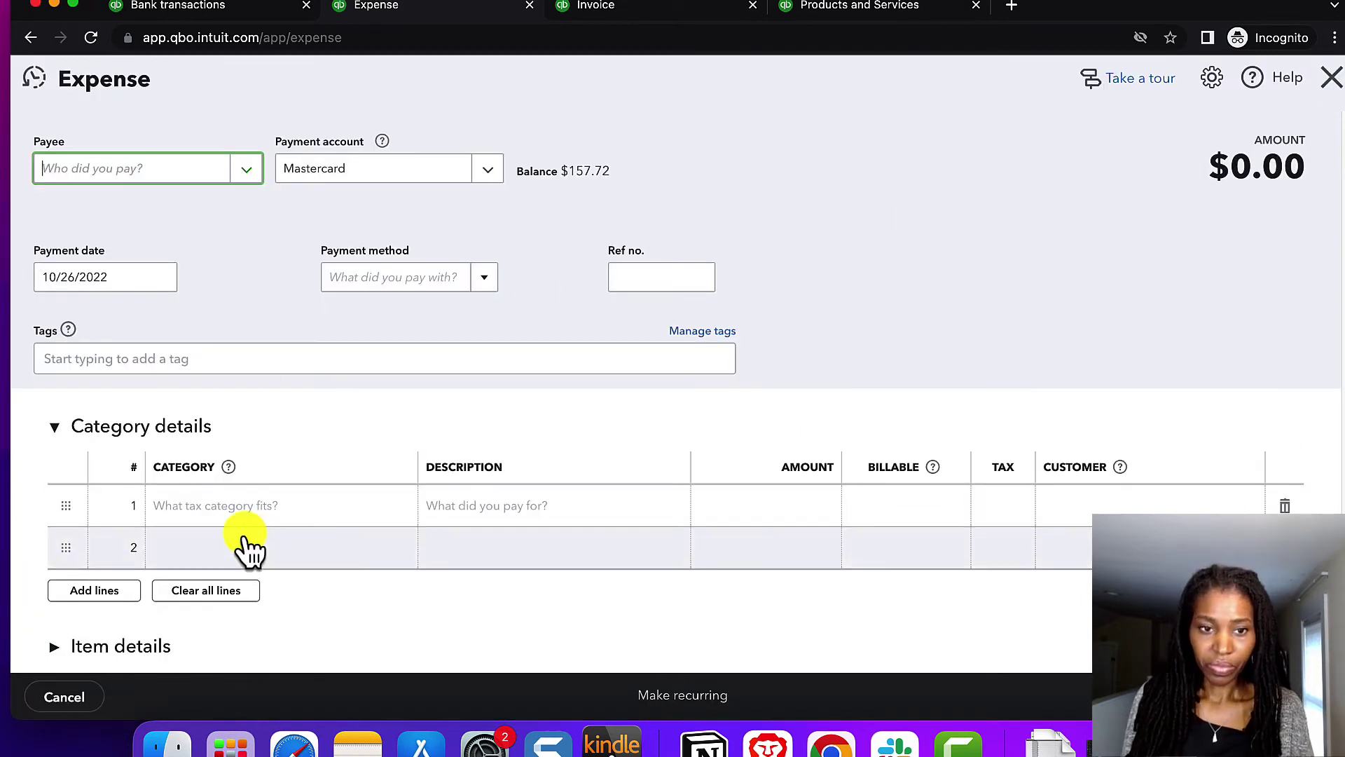
Step: Browse the expense categories on line 1 without choosing one, then switch to the Invoice form
{"action": "left_click", "coordinate": [230, 508]}
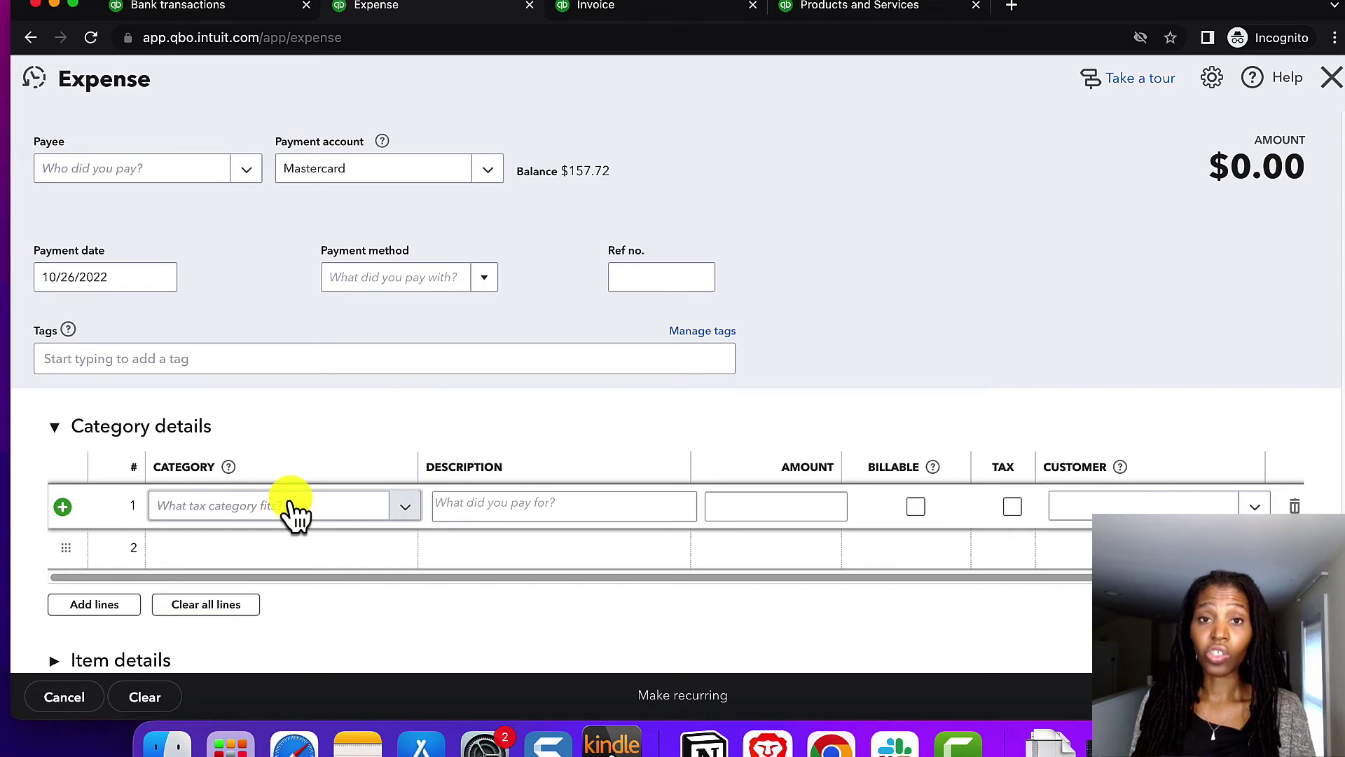
{"action": "left_click", "coordinate": [412, 507]}
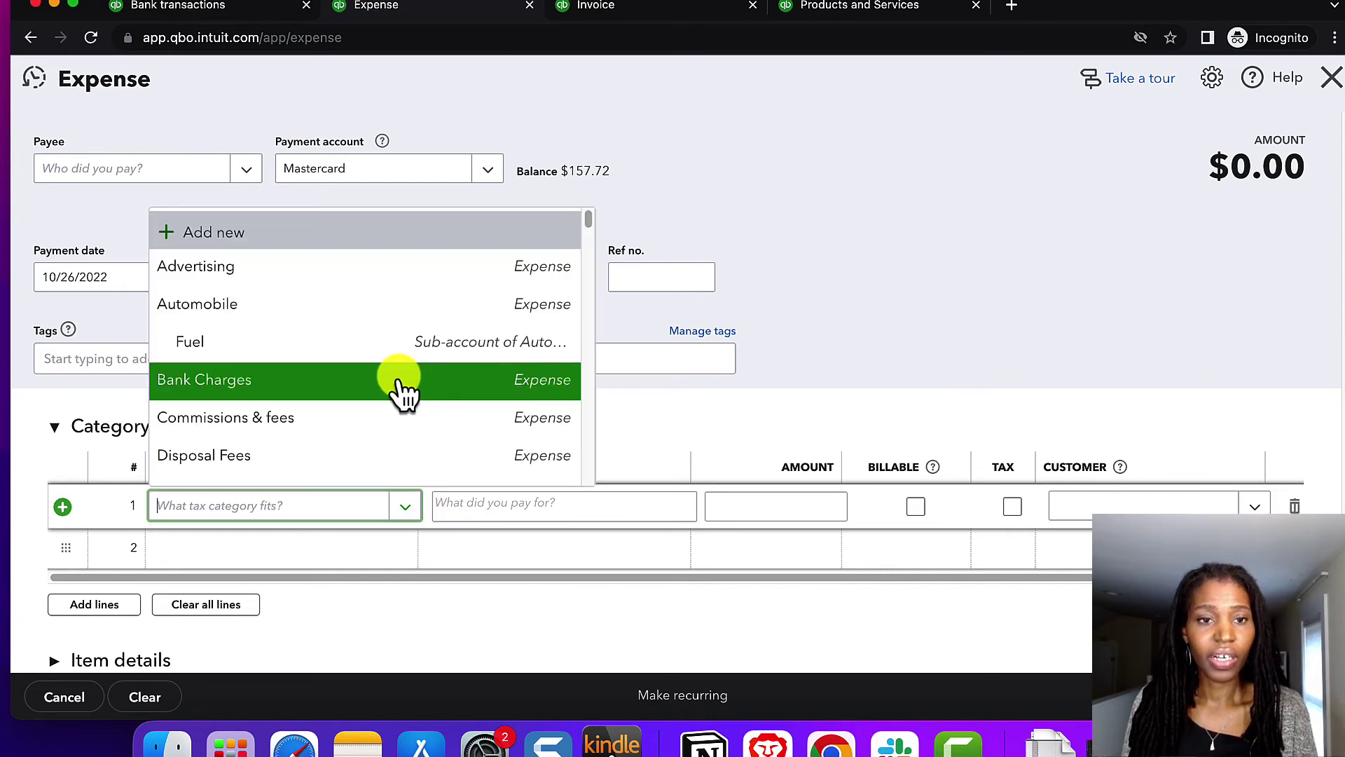
{"action": "scroll", "coordinate": [403, 393], "scroll_direction": "down", "scroll_amount": 5}
{"action": "scroll", "coordinate": [403, 392], "scroll_direction": "down", "scroll_amount": 15}
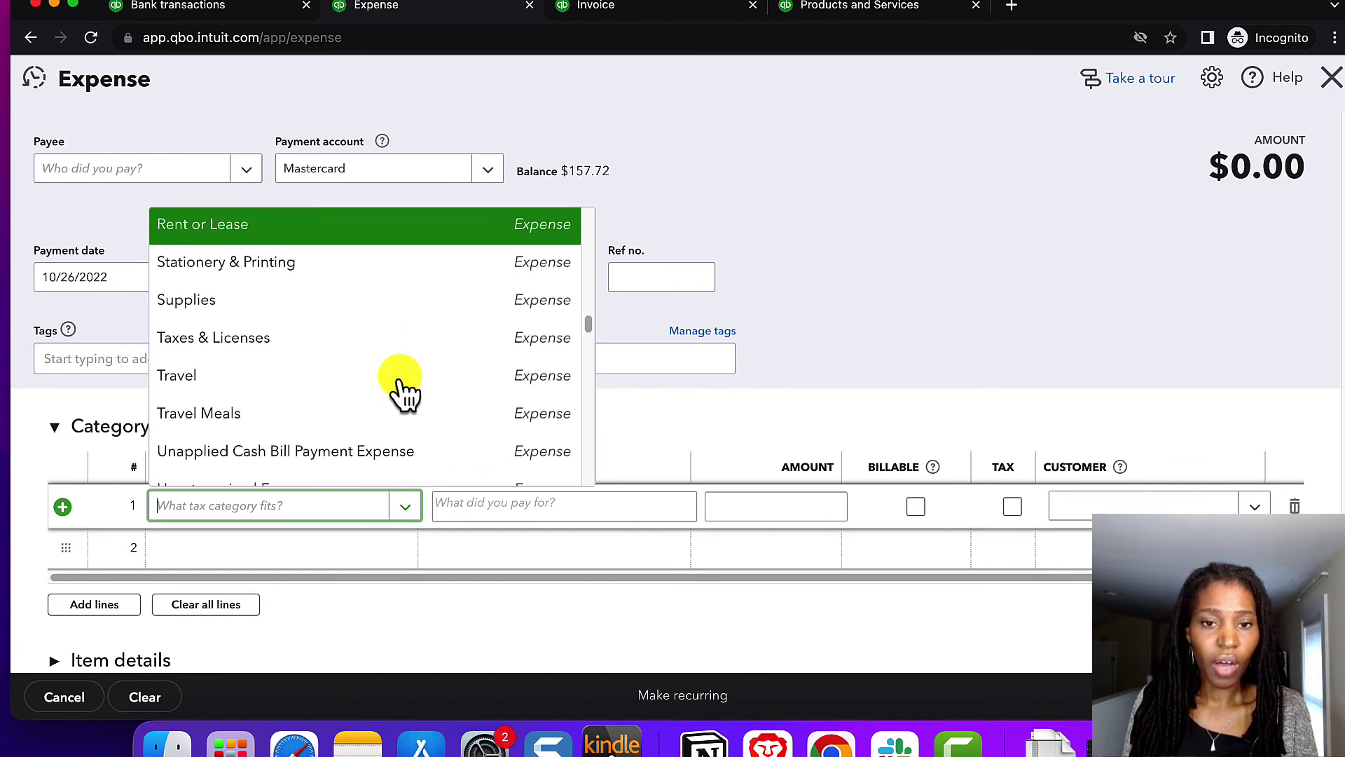
{"action": "scroll", "coordinate": [403, 392], "scroll_direction": "down", "scroll_amount": 12}
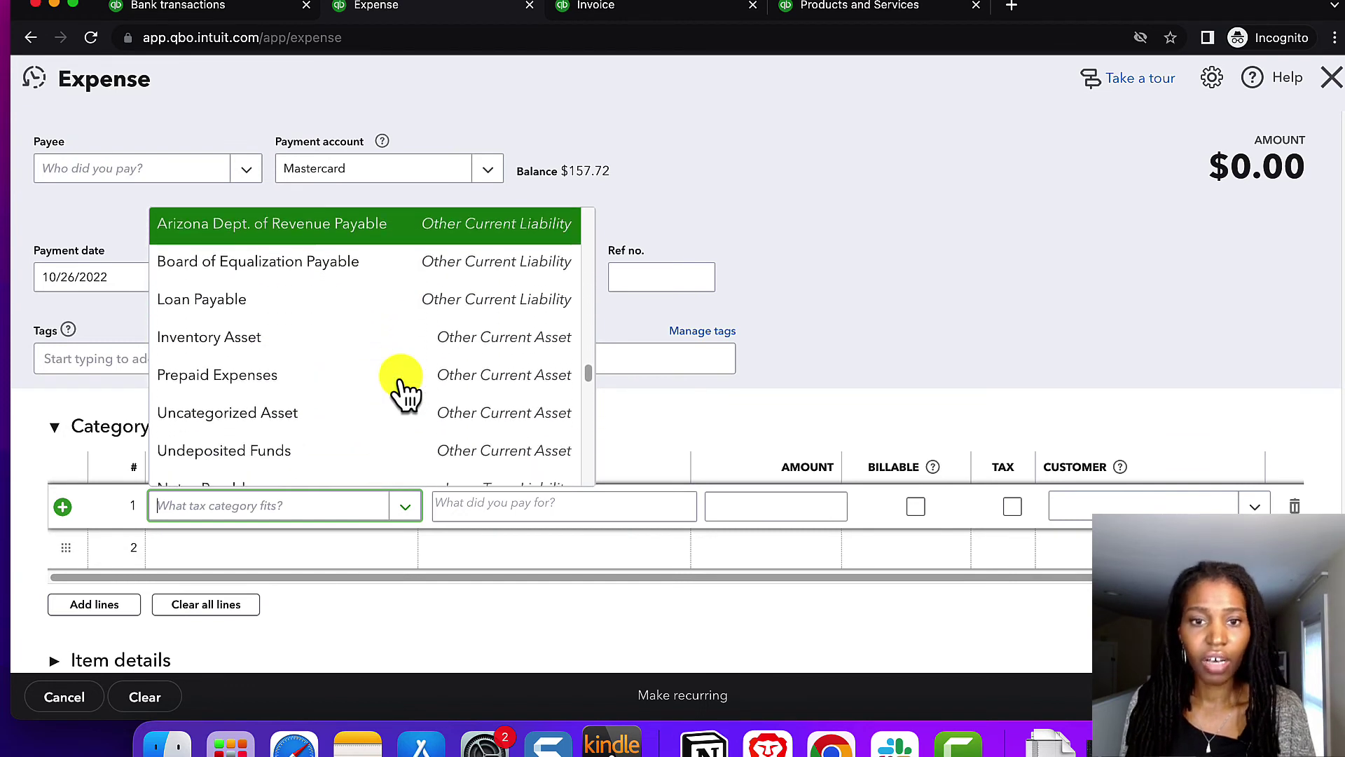
{"action": "scroll", "coordinate": [405, 392], "scroll_direction": "down", "scroll_amount": 5}
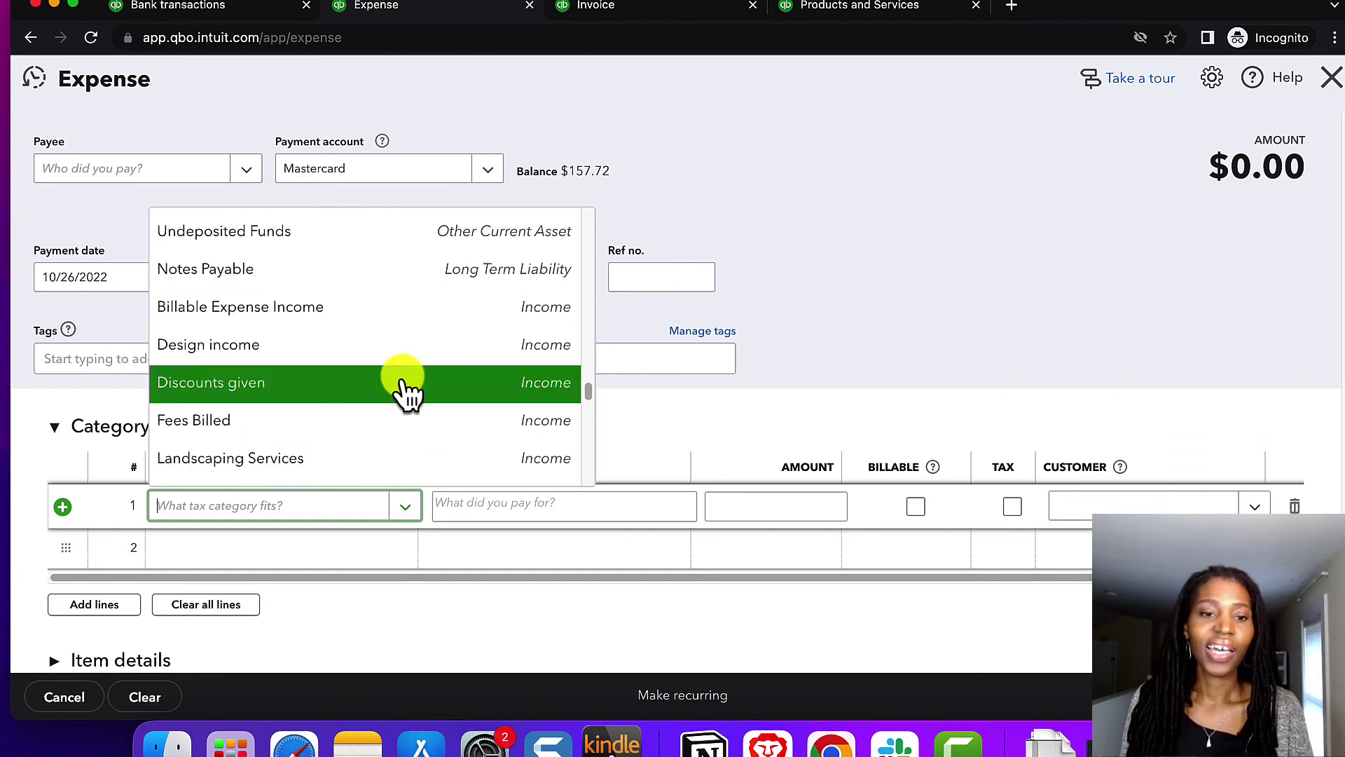
{"action": "scroll", "coordinate": [456, 429], "scroll_direction": "up", "scroll_amount": 20}
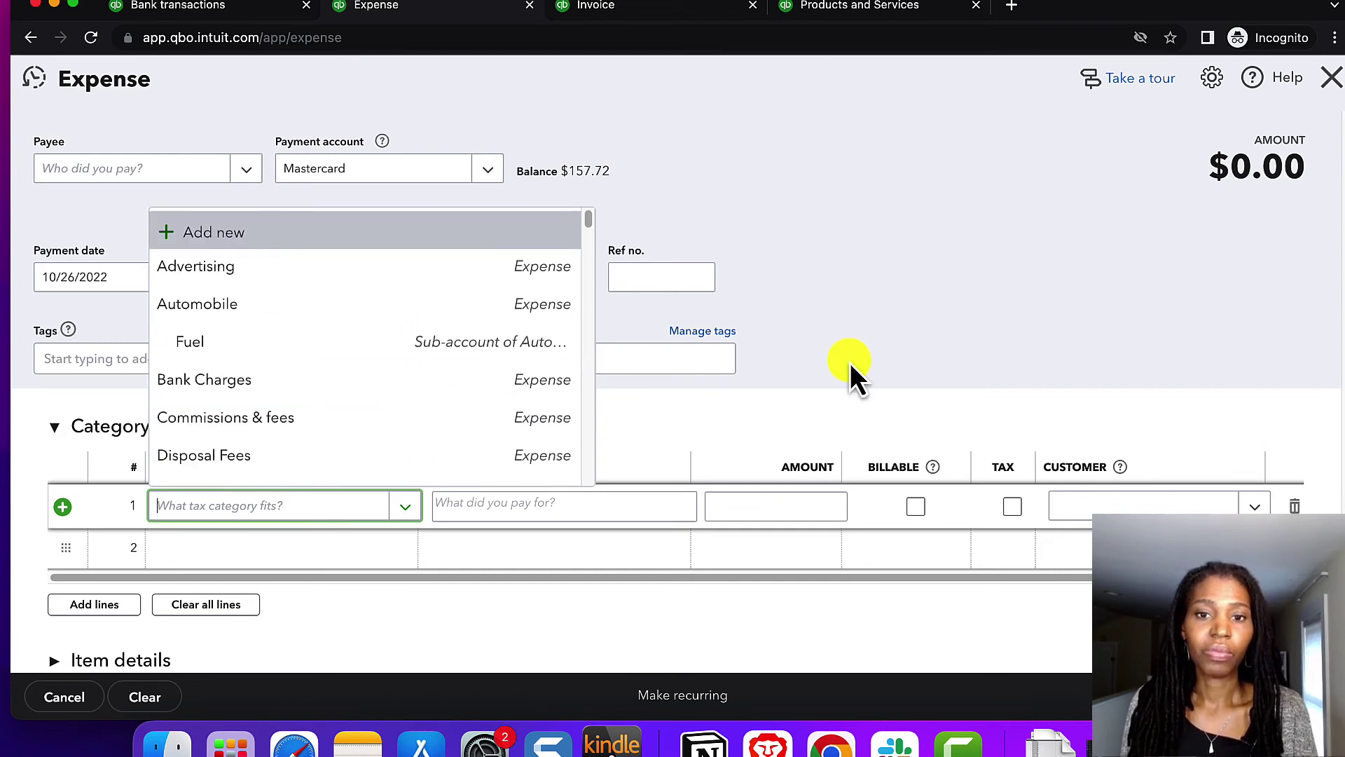
{"action": "left_click", "coordinate": [936, 354]}
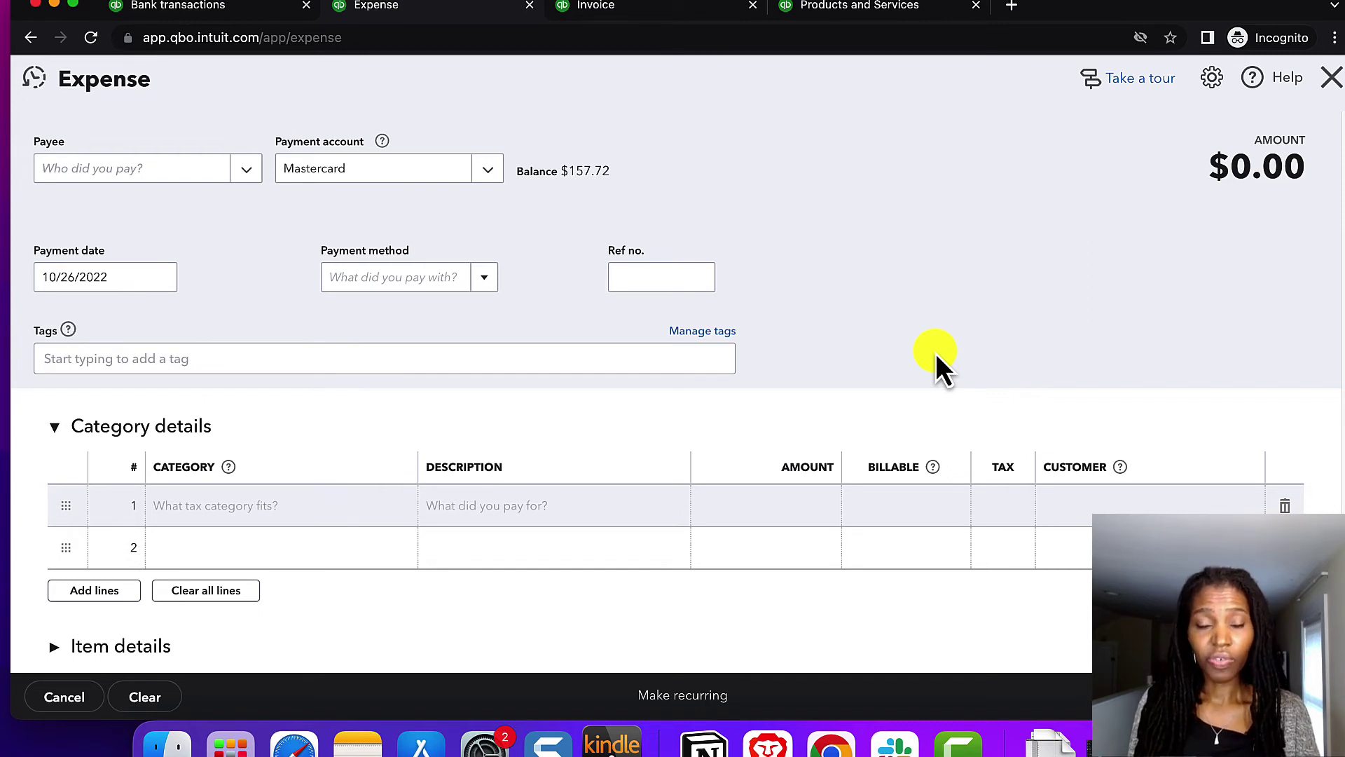
{"action": "left_click", "coordinate": [615, 6]}
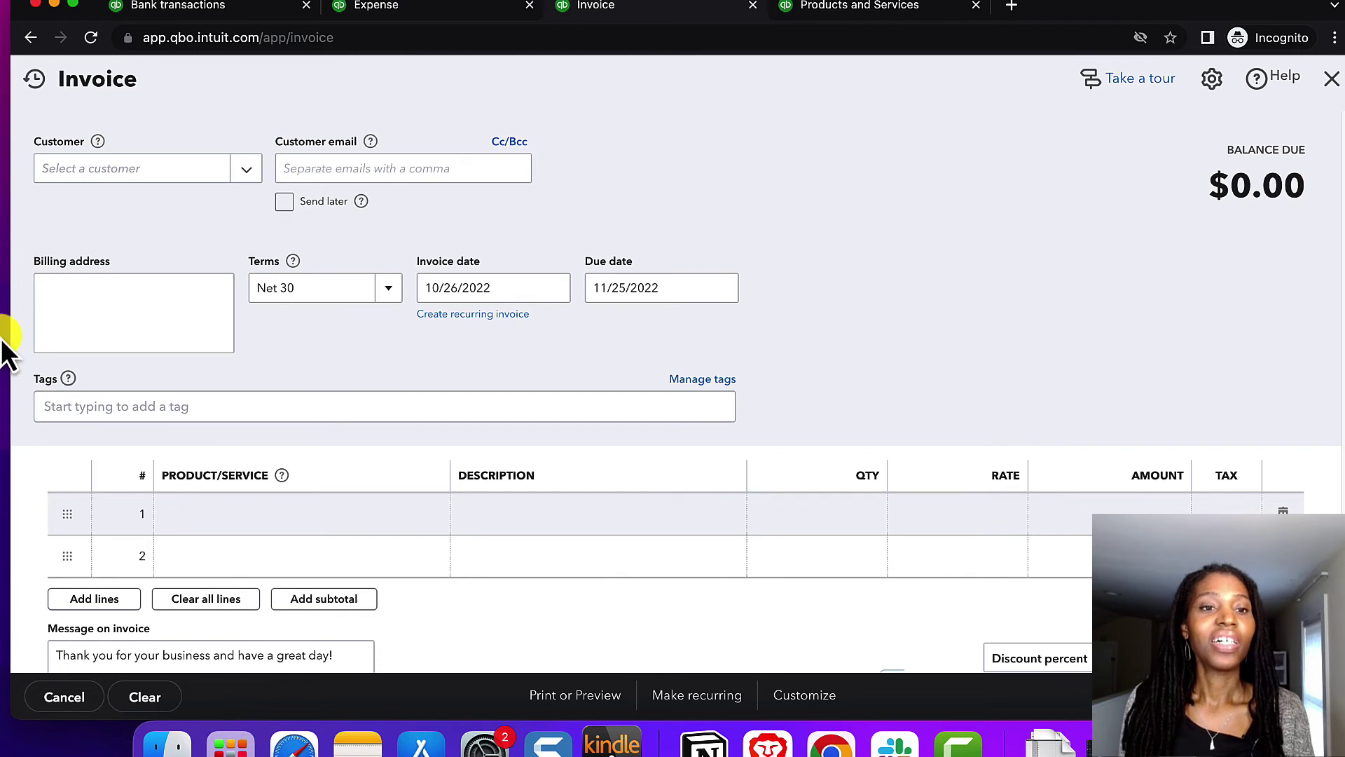
{"action": "left_click_drag", "start_coordinate": [33, 137], "coordinate": [118, 137]}
{"action": "left_click", "coordinate": [127, 134]}
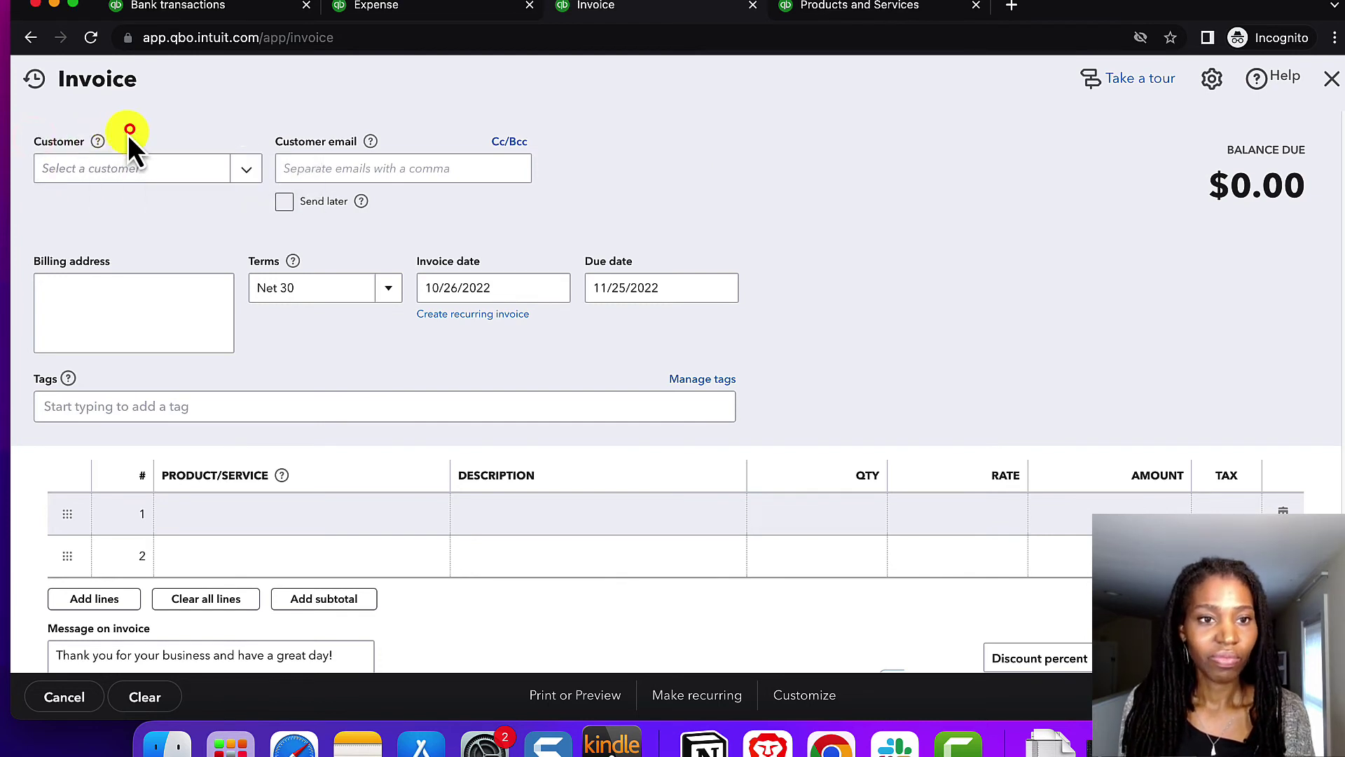
{"action": "left_click", "coordinate": [253, 175]}
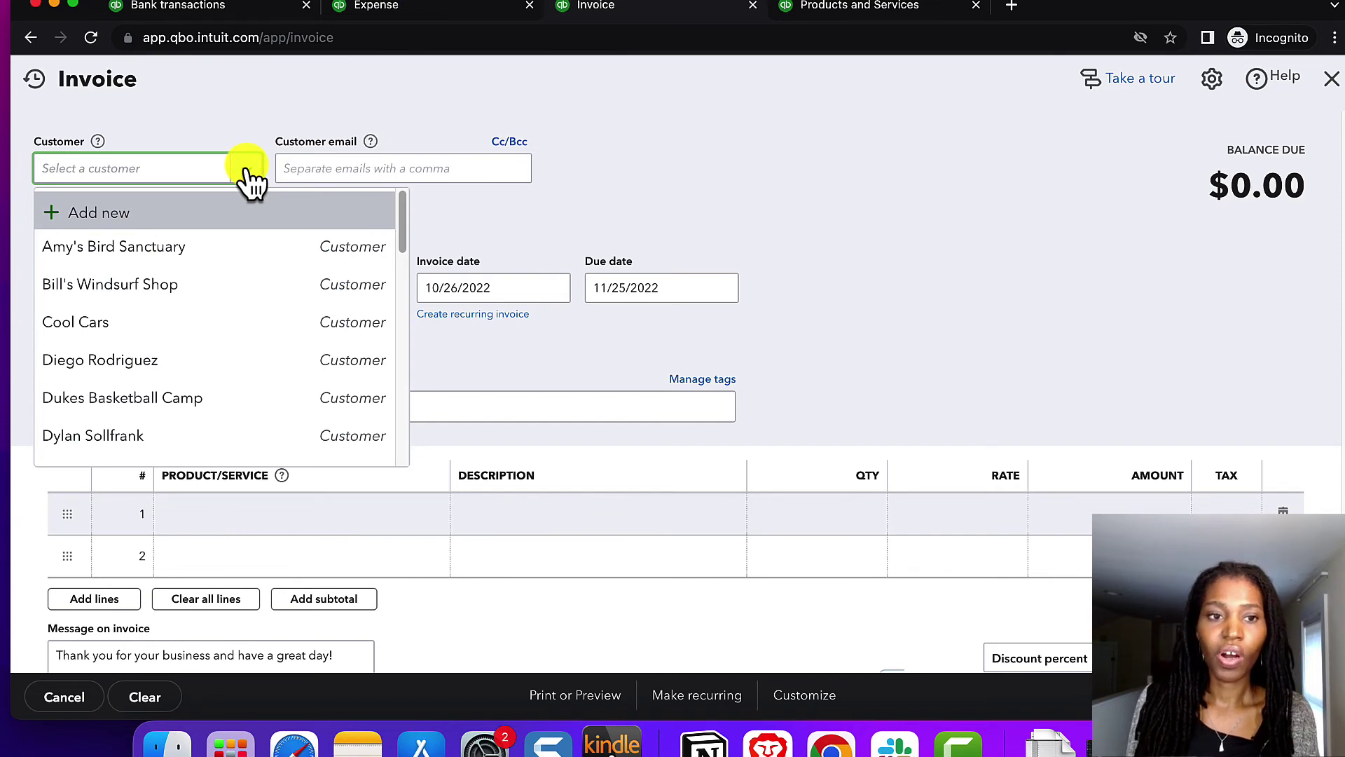
{"action": "left_click", "coordinate": [89, 213]}
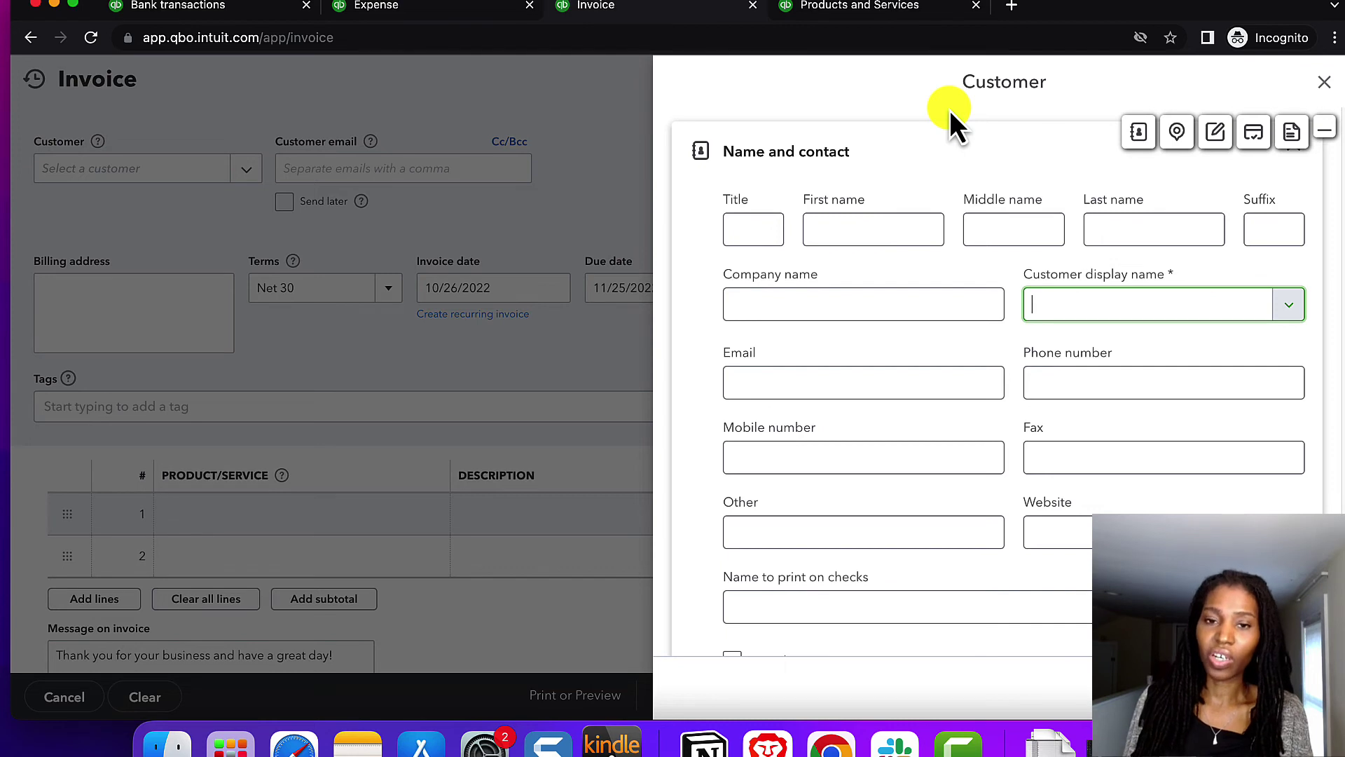
{"action": "left_click", "coordinate": [1326, 83]}
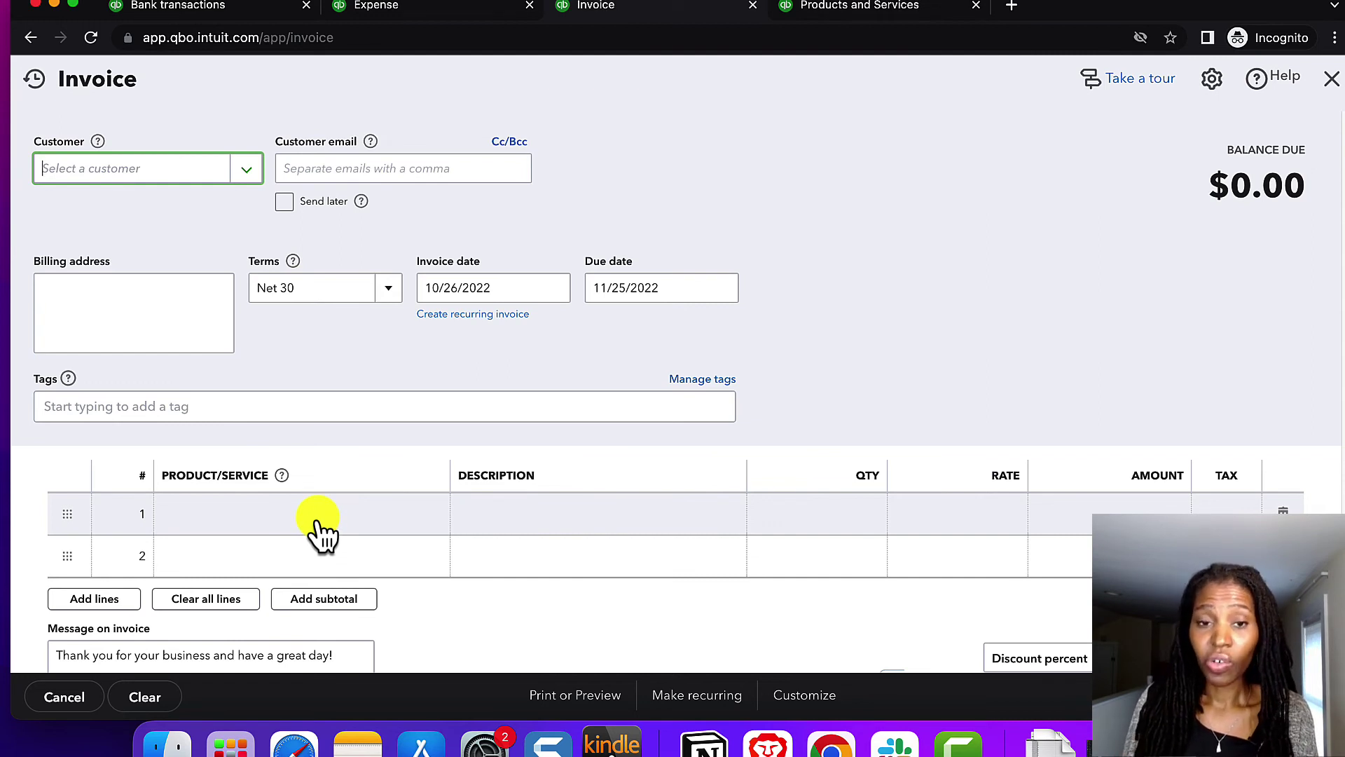
Step: Show the Design service's details and browse its income accounts, keeping Design income
{"action": "left_click", "coordinate": [833, 7]}
{"action": "scroll", "coordinate": [890, 214], "scroll_direction": "up", "scroll_amount": 3}
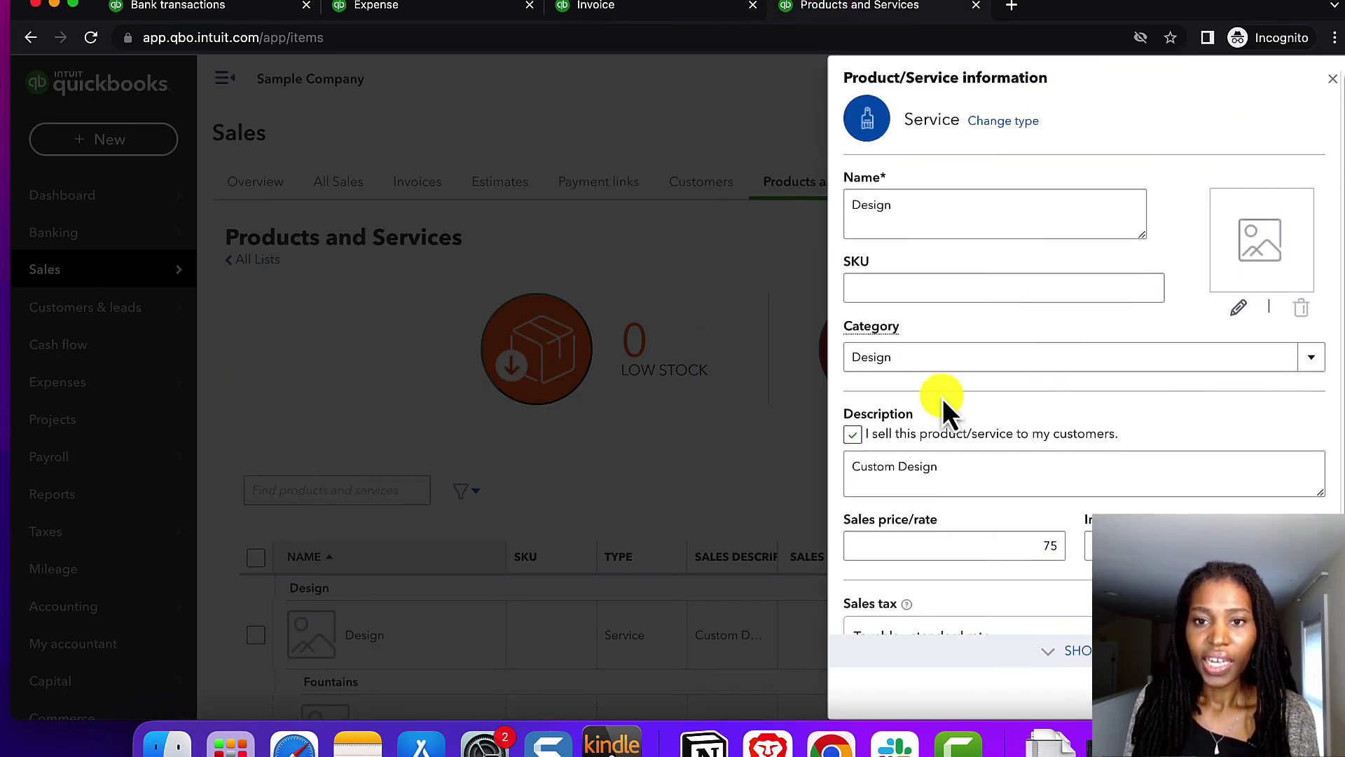
{"action": "scroll", "coordinate": [943, 398], "scroll_direction": "down", "scroll_amount": 1}
{"action": "scroll", "coordinate": [1222, 505], "scroll_direction": "down", "scroll_amount": 1}
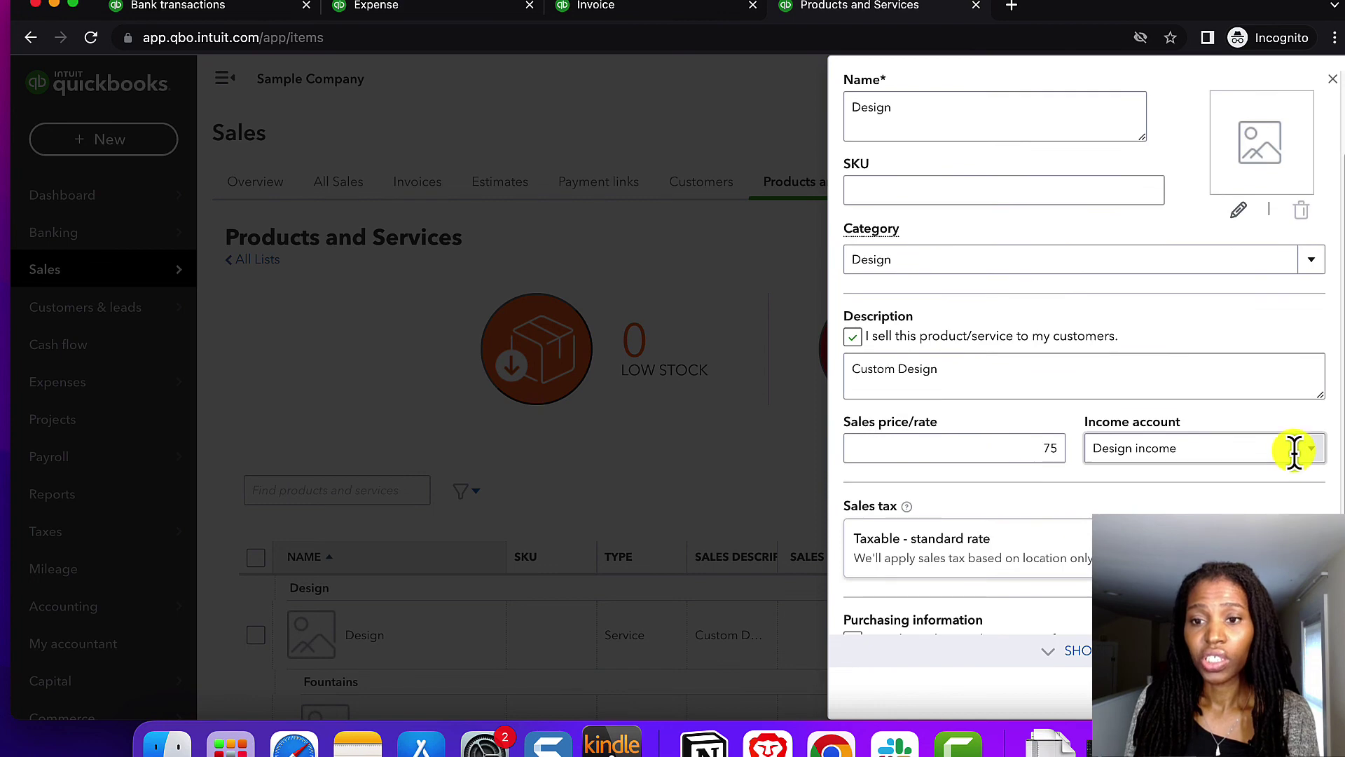
{"action": "left_click", "coordinate": [1294, 450]}
{"action": "left_click", "coordinate": [1305, 454]}
{"action": "scroll", "coordinate": [1240, 291], "scroll_direction": "up", "scroll_amount": 5}
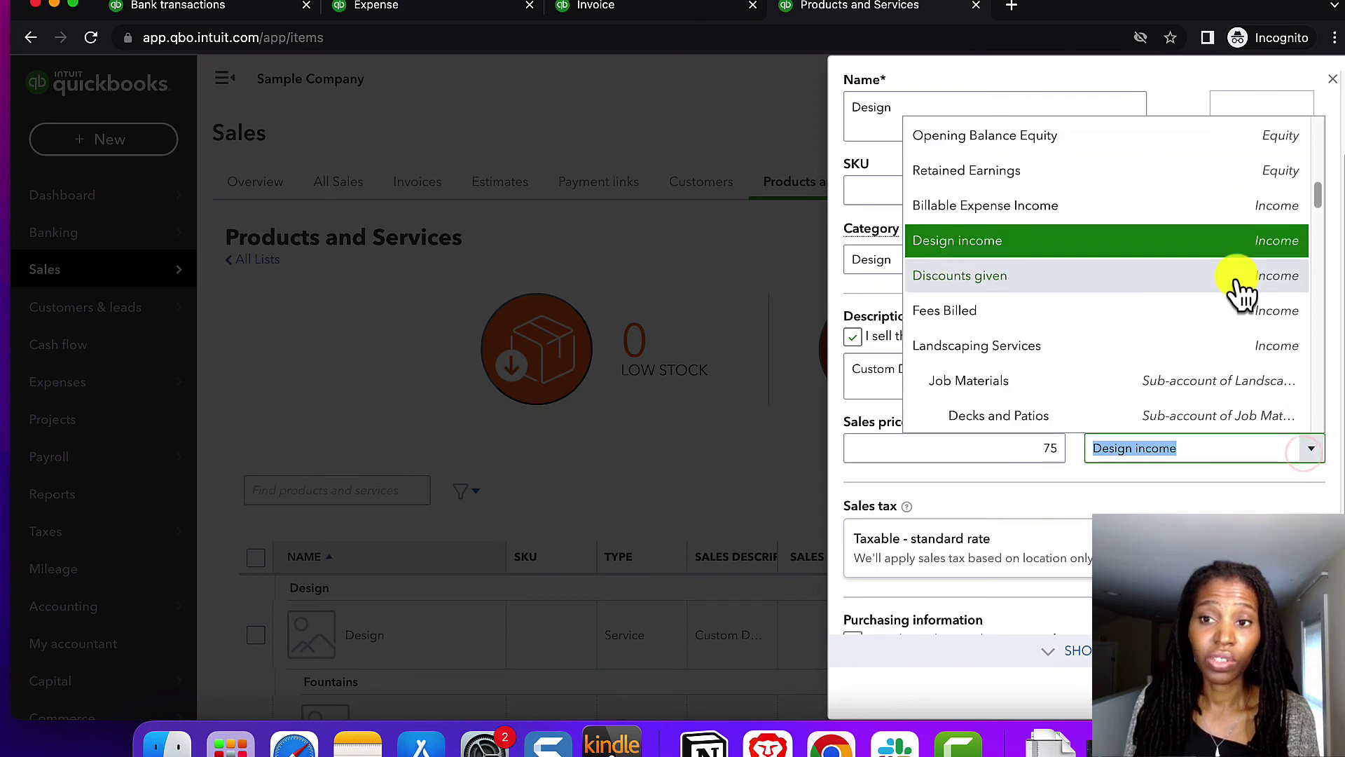
{"action": "scroll", "coordinate": [1240, 295], "scroll_direction": "down", "scroll_amount": 10}
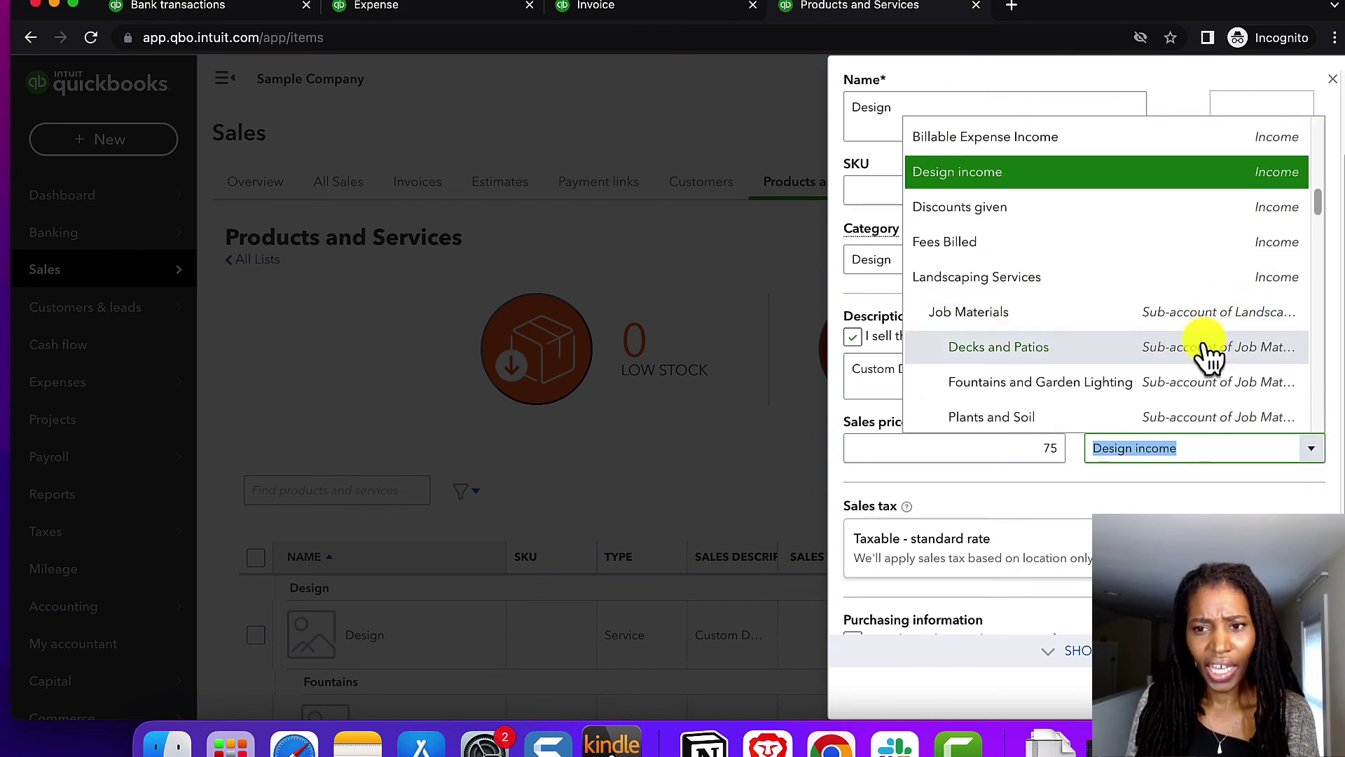
{"action": "scroll", "coordinate": [1214, 332], "scroll_direction": "up", "scroll_amount": 10}
{"action": "scroll", "coordinate": [1214, 312], "scroll_direction": "down", "scroll_amount": 4}
{"action": "scroll", "coordinate": [1215, 311], "scroll_direction": "up", "scroll_amount": 4}
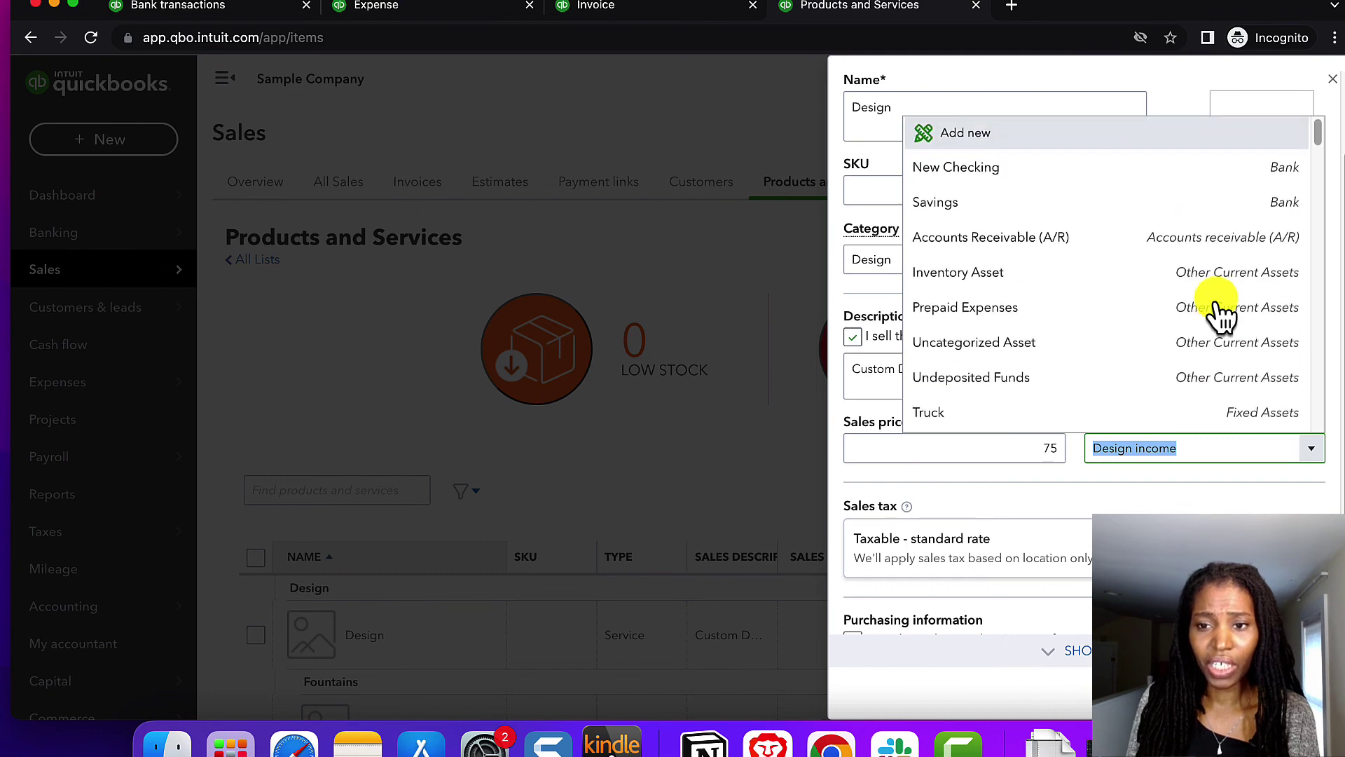
{"action": "left_click", "coordinate": [1141, 490]}
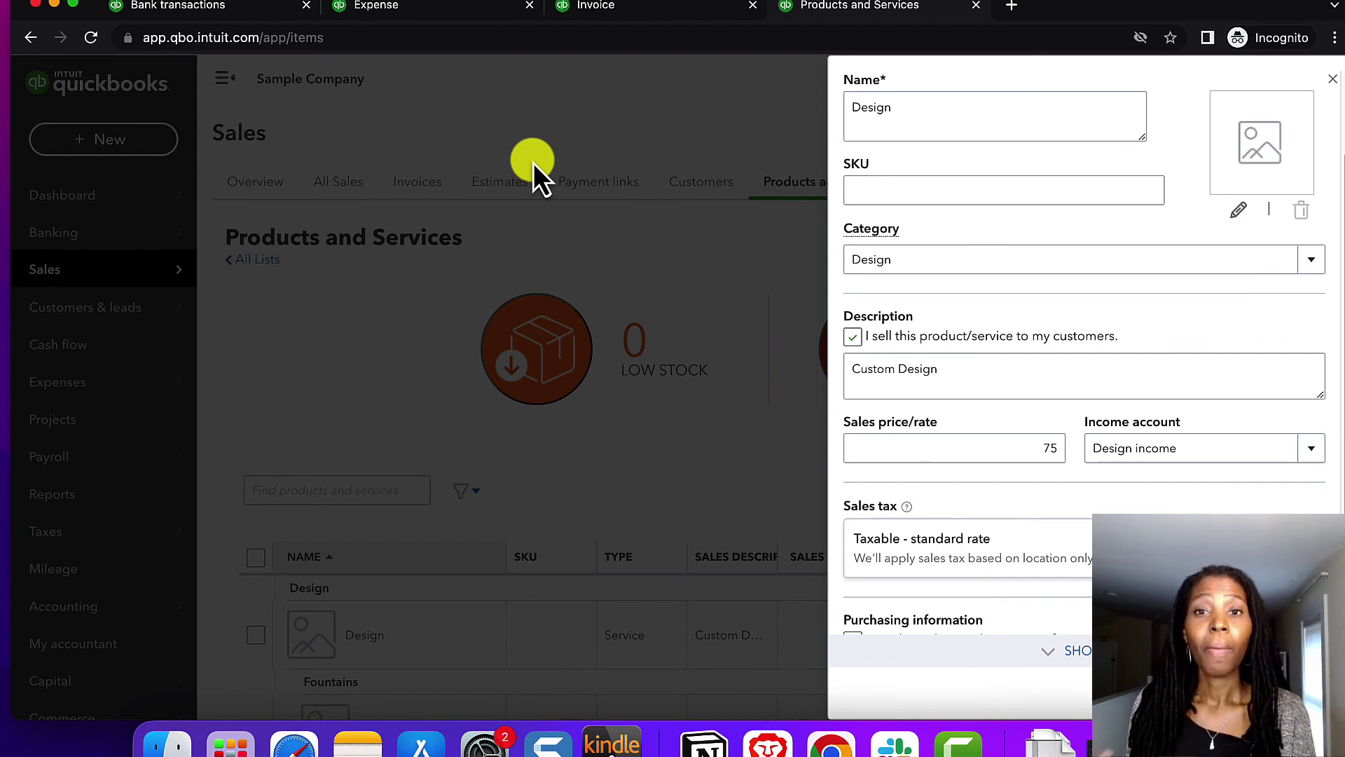
Step: Return to the Bank transactions tab with the $150.00 Lara's Lamination charge open
{"action": "left_click", "coordinate": [175, 7]}
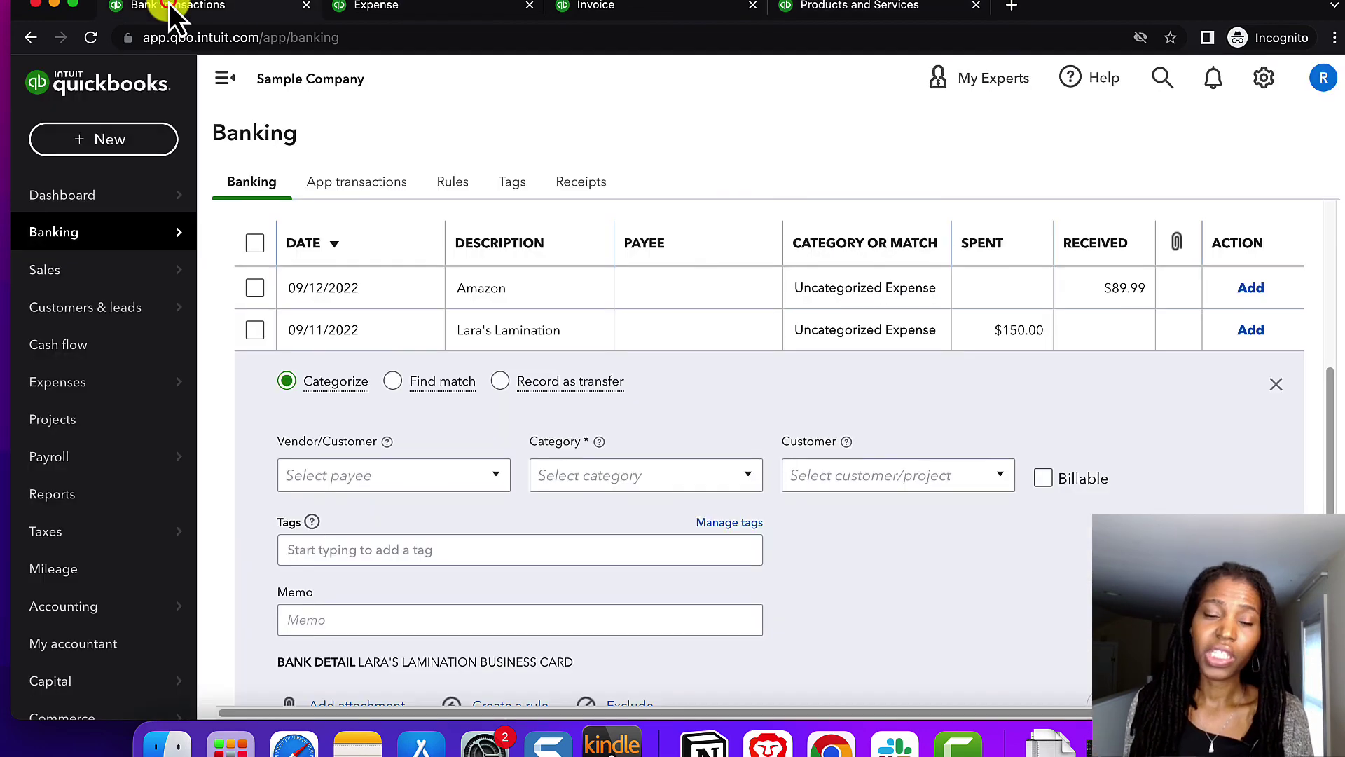